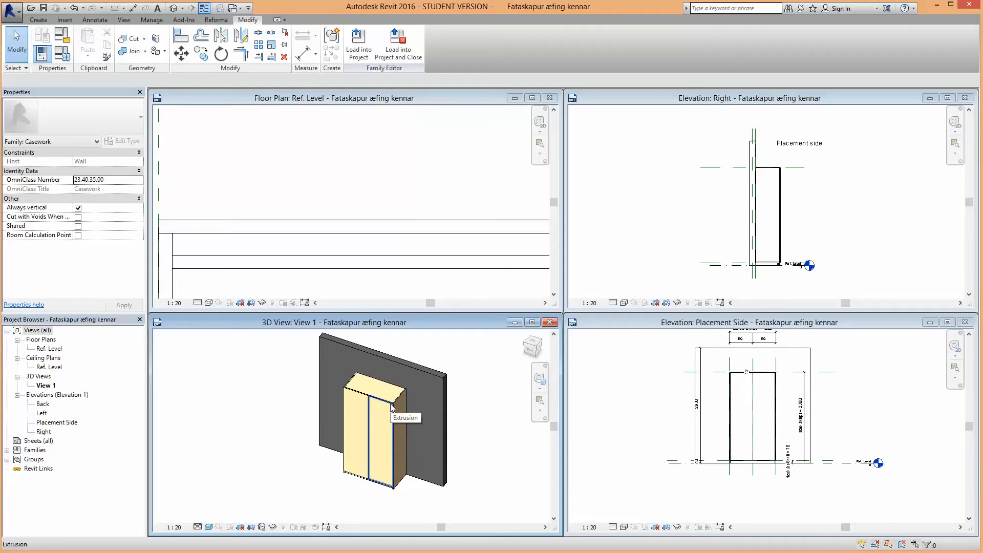
Step: Delete the two door extrusions from the front of the wardrobe in the 3D view
left_click(385, 409)
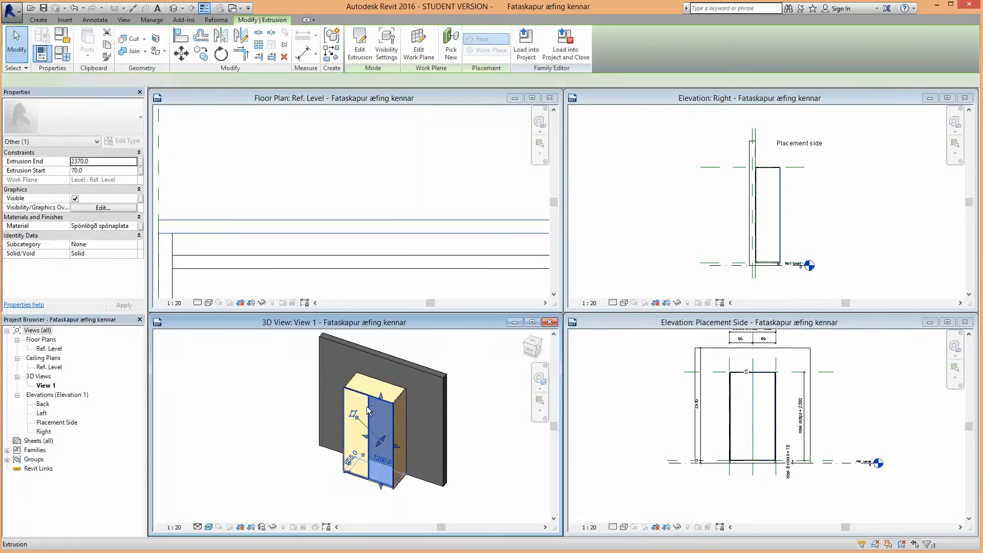
scroll(357, 410, "up", 2)
scroll(356, 411, "up", 1)
scroll(356, 406, "down", 3)
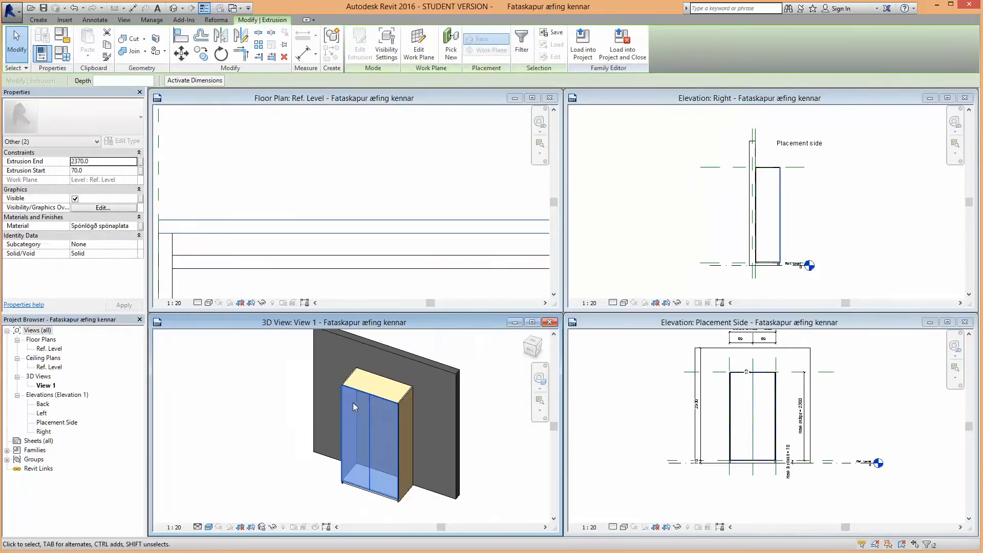
left_click(267, 389)
scroll(266, 392, "down", 2)
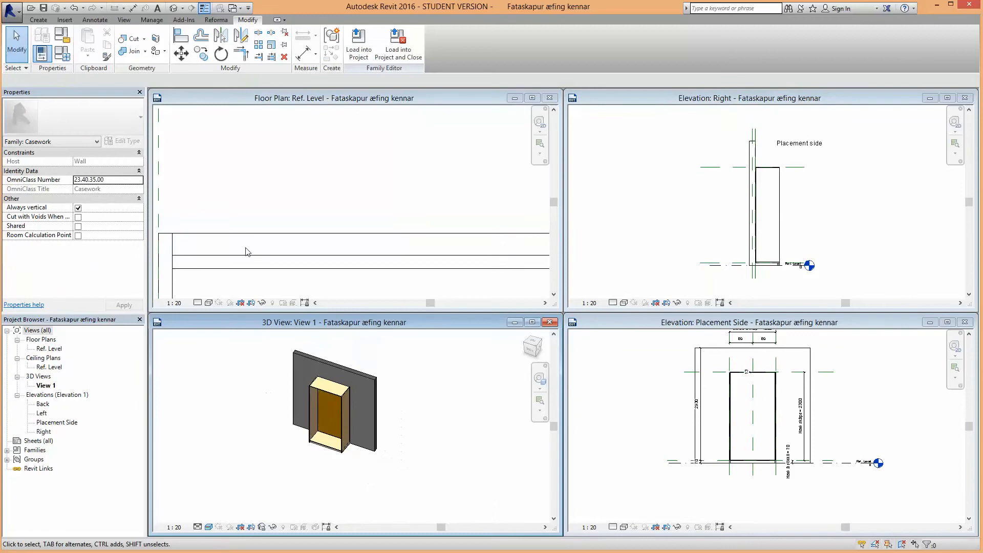
Step: Switch the wardrobe family to the type Fataskápur 800x2300 and apply it to the model
left_click(211, 158)
scroll(230, 167, "down", 3)
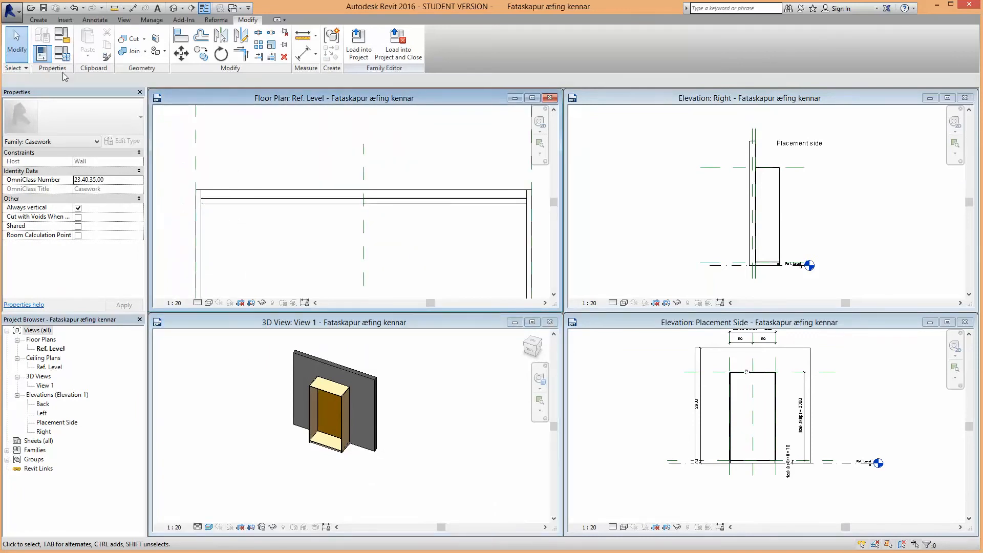
left_click(69, 57)
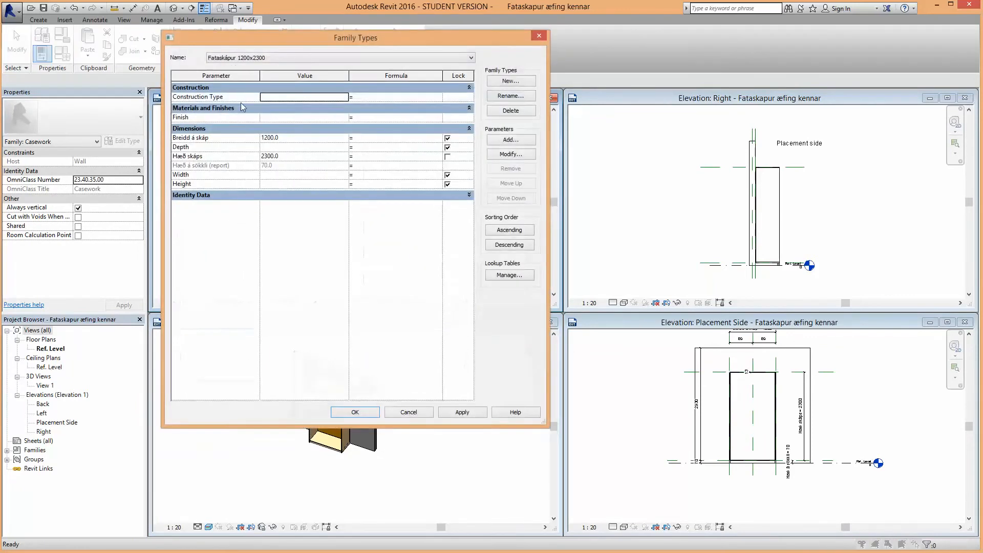
left_click(296, 60)
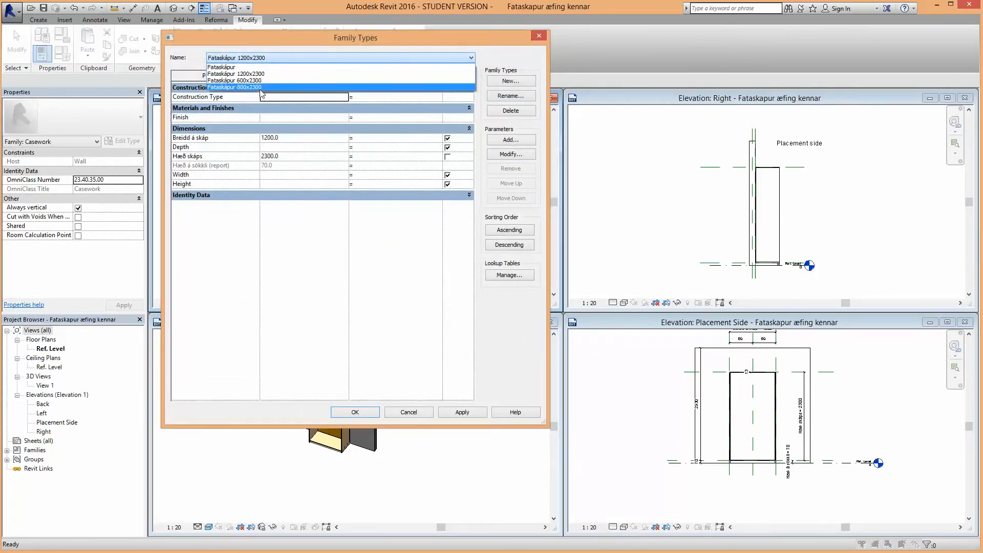
left_click(241, 87)
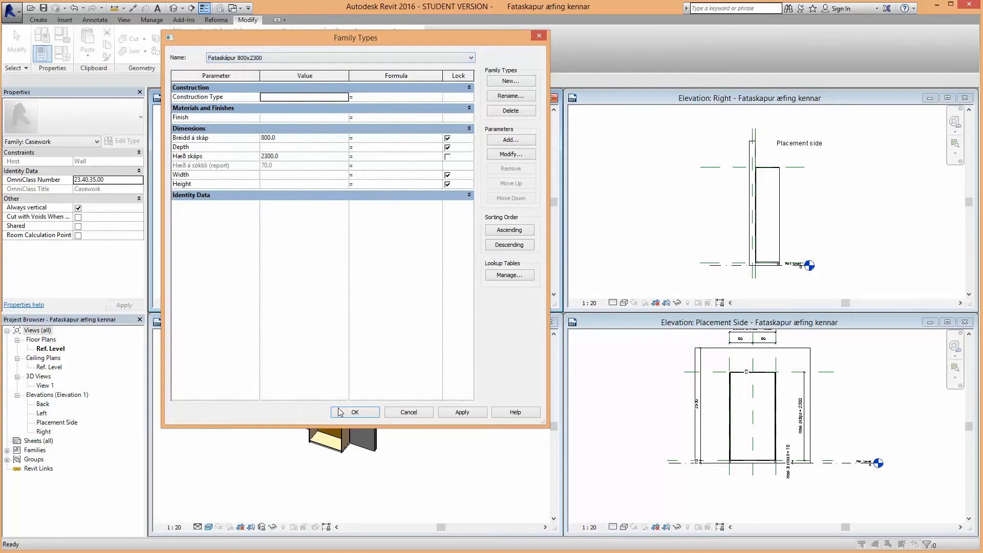
left_click(464, 412)
left_click(355, 412)
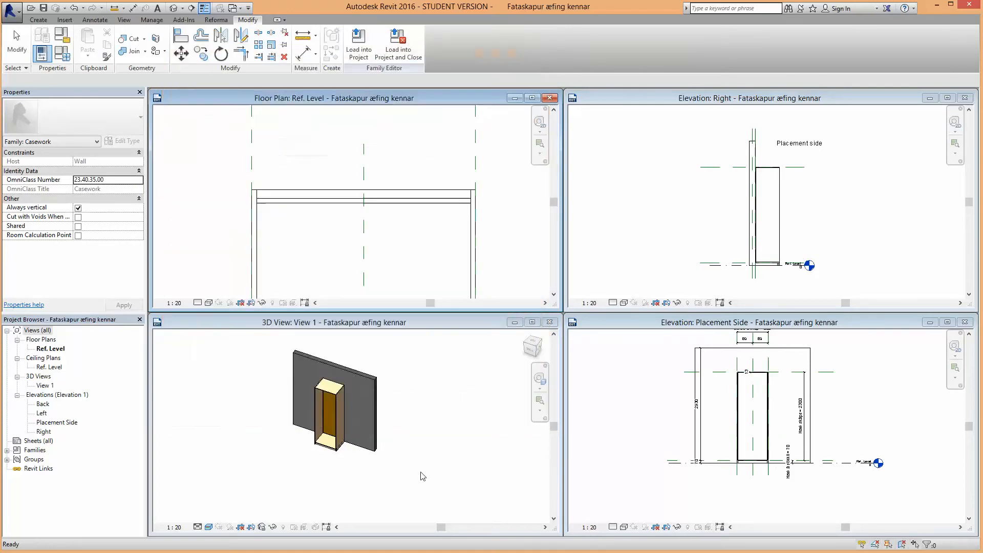
scroll(401, 461, "up", 3)
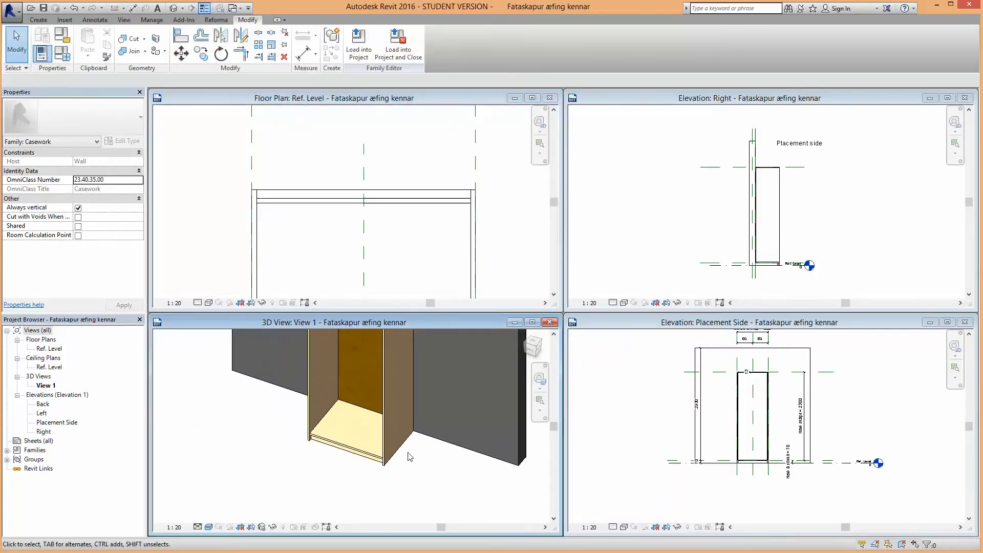
scroll(415, 458, "down", 3)
scroll(382, 430, "up", 2)
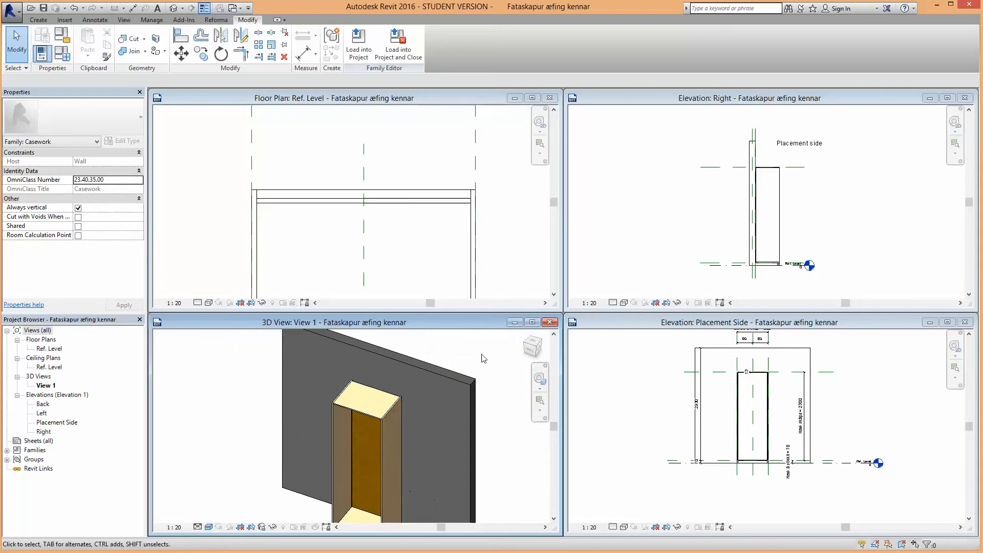
Step: In the Ref. Level plan, sketch an extrusion rectangle about 400 by 24 mm along the cabinet front, from its outer right corner to the centre plane
left_click(500, 254)
scroll(499, 252, "down", 5)
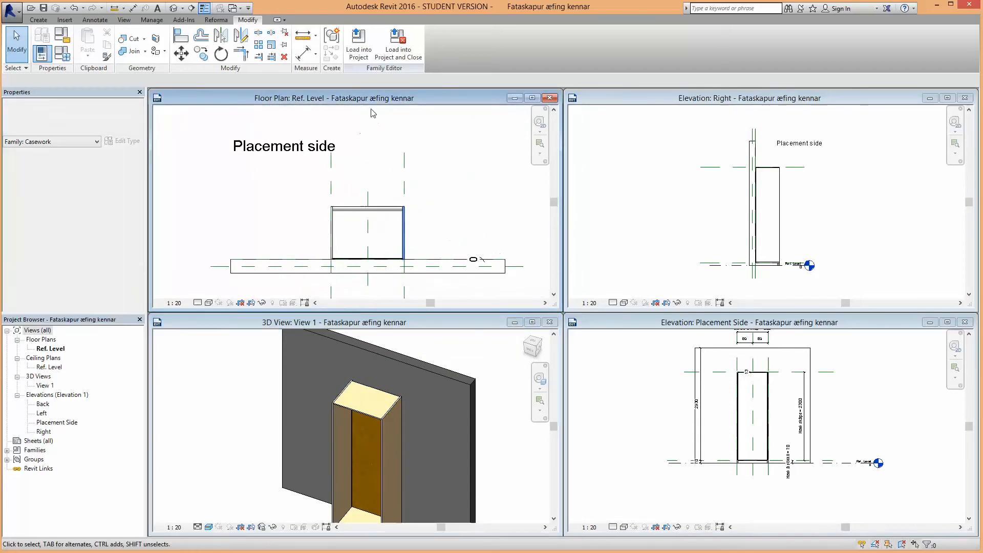
middle_click_drag(347, 149, 236, 134)
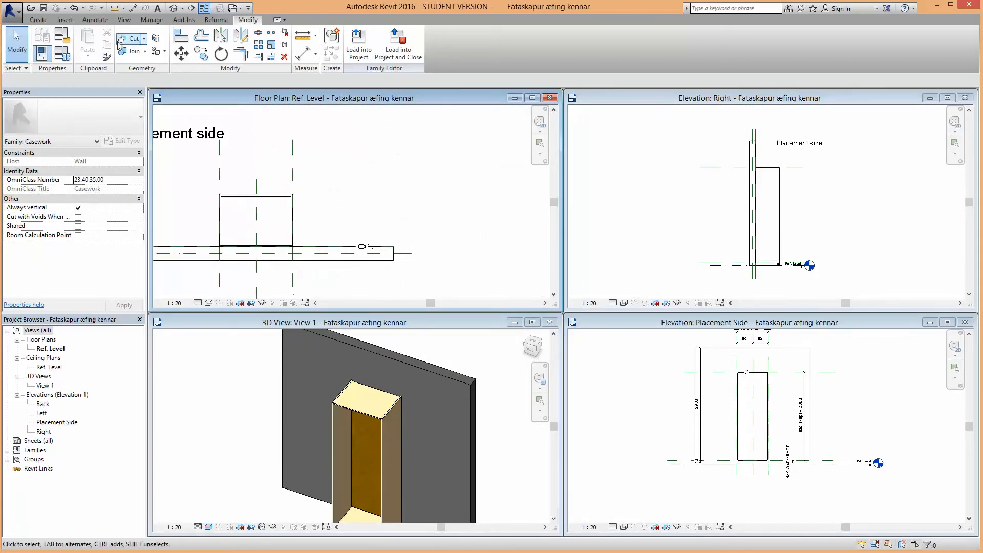
left_click(39, 21)
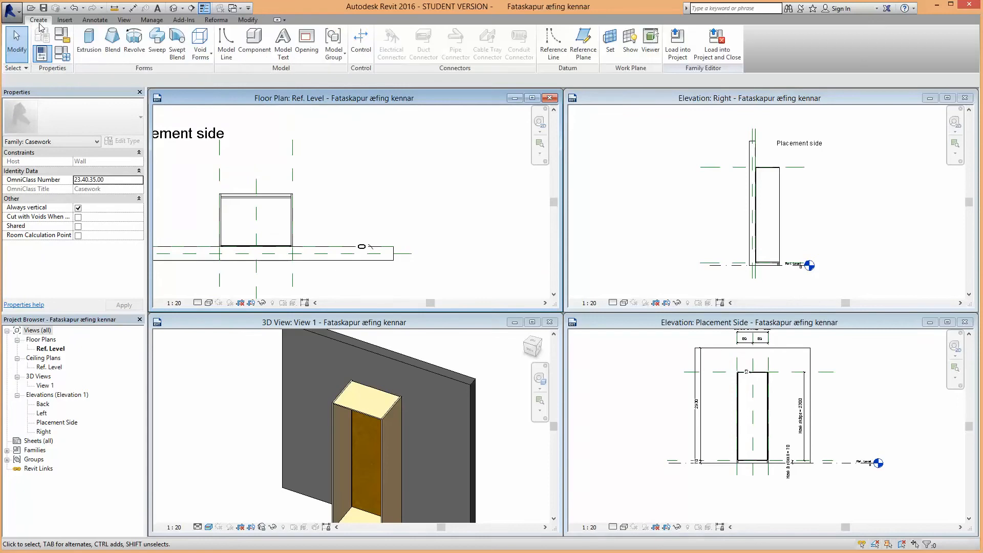
left_click(88, 39)
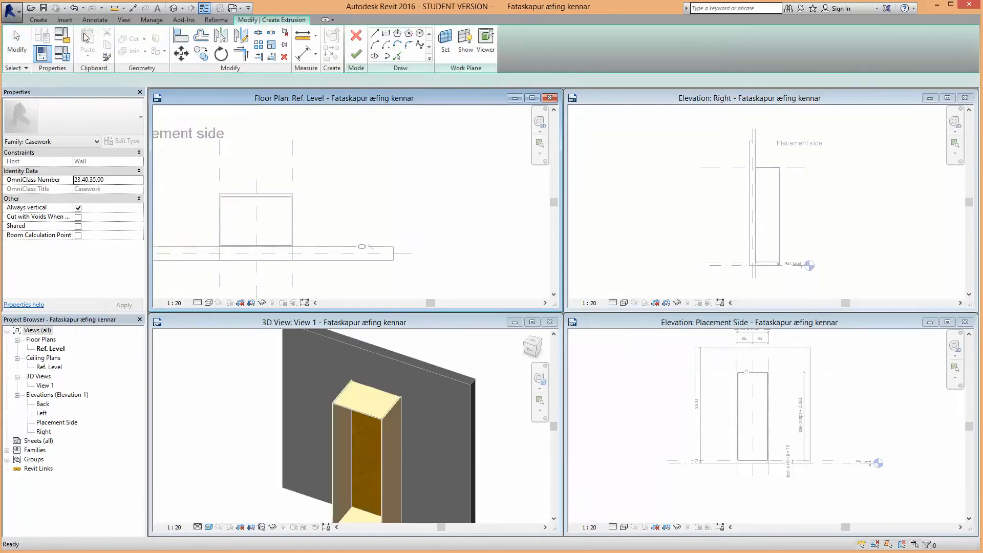
left_click(98, 165)
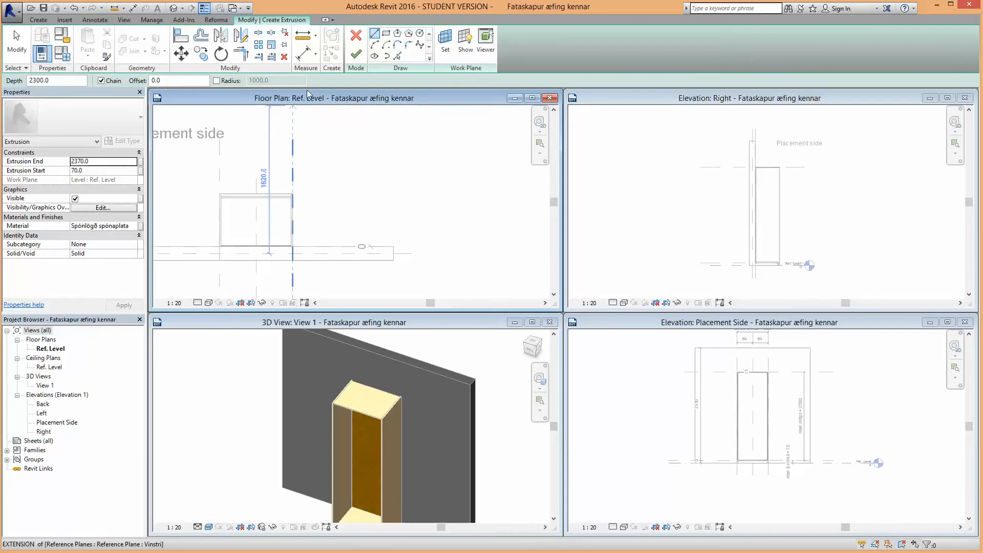
left_click(386, 34)
scroll(281, 196, "up", 2)
scroll(281, 195, "up", 2)
middle_click_drag(297, 222, 437, 284)
scroll(428, 262, "up", 2)
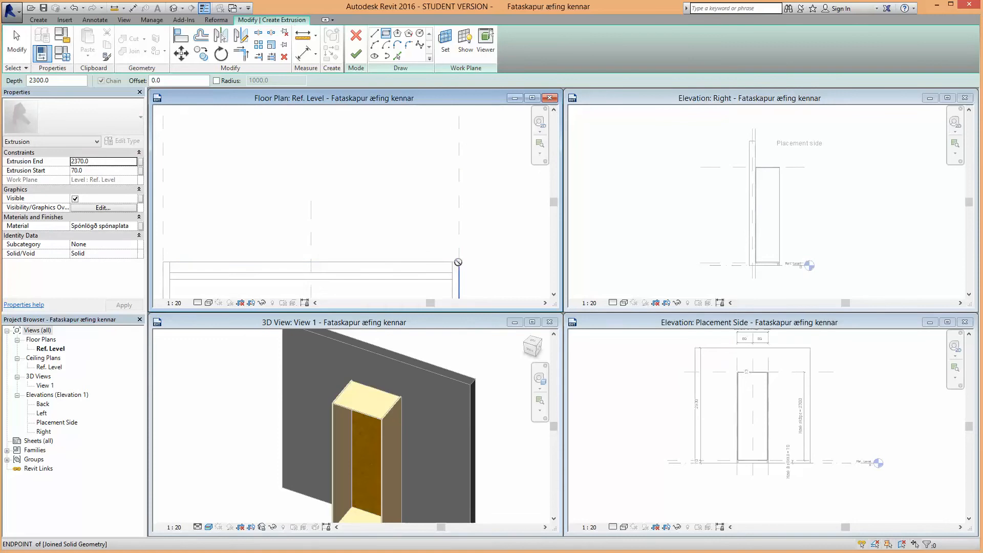
left_click(458, 262)
left_click(311, 253)
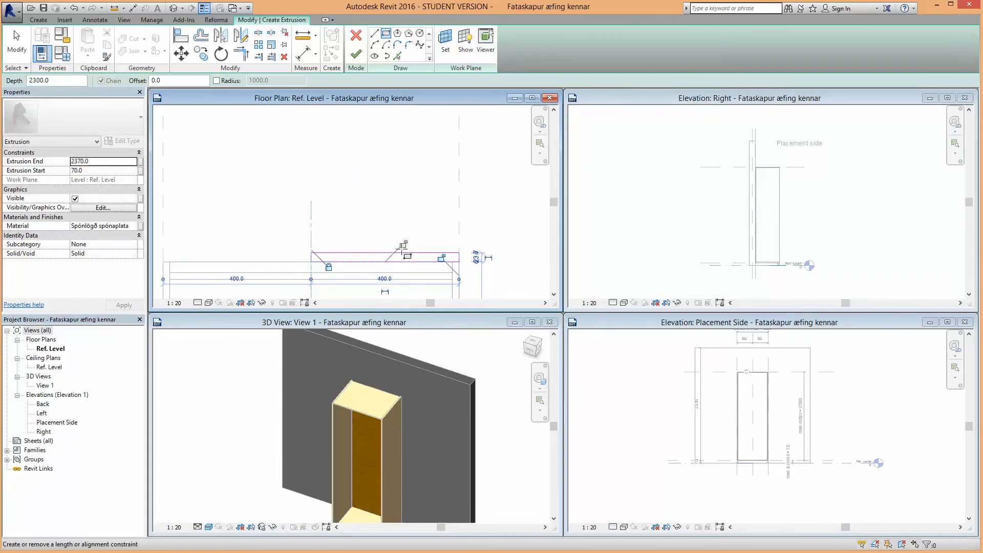
Step: Lock the door rectangle's alignments to the cabinet front and to the centre and side reference planes
left_click(402, 244)
left_click(442, 258)
left_click(17, 45)
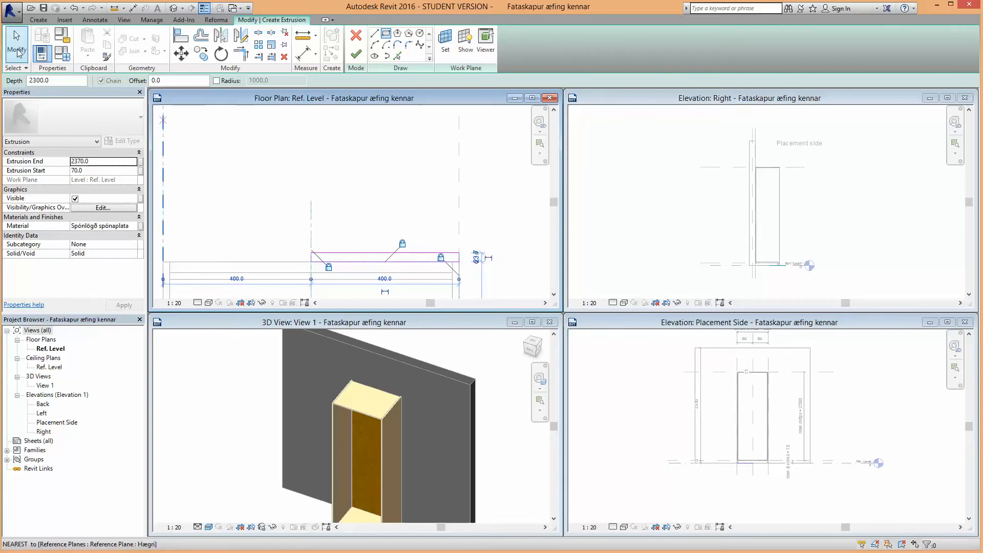
Step: Set the door rectangle's thickness to 18 mm using its outer long edge
scroll(463, 275, "up", 3)
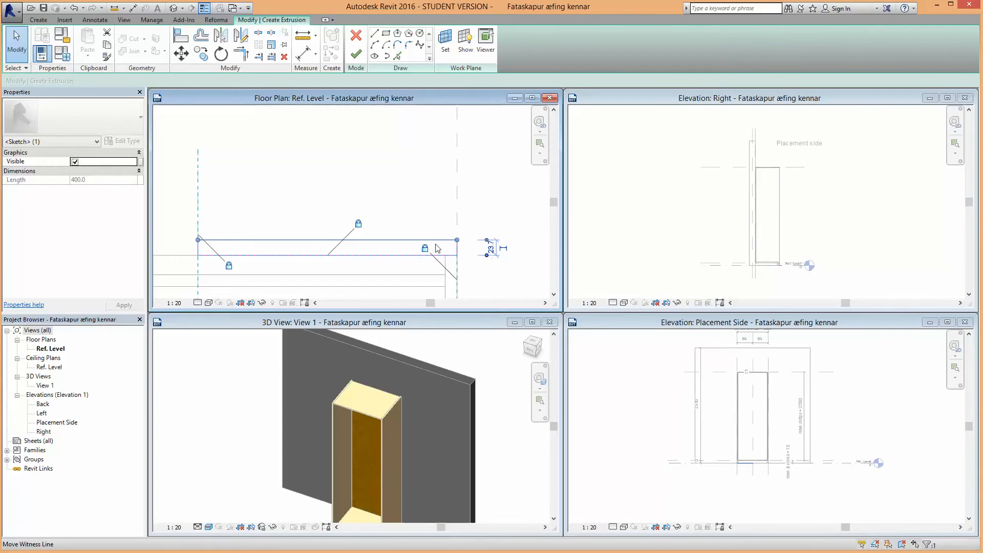
scroll(489, 249, "up", 2)
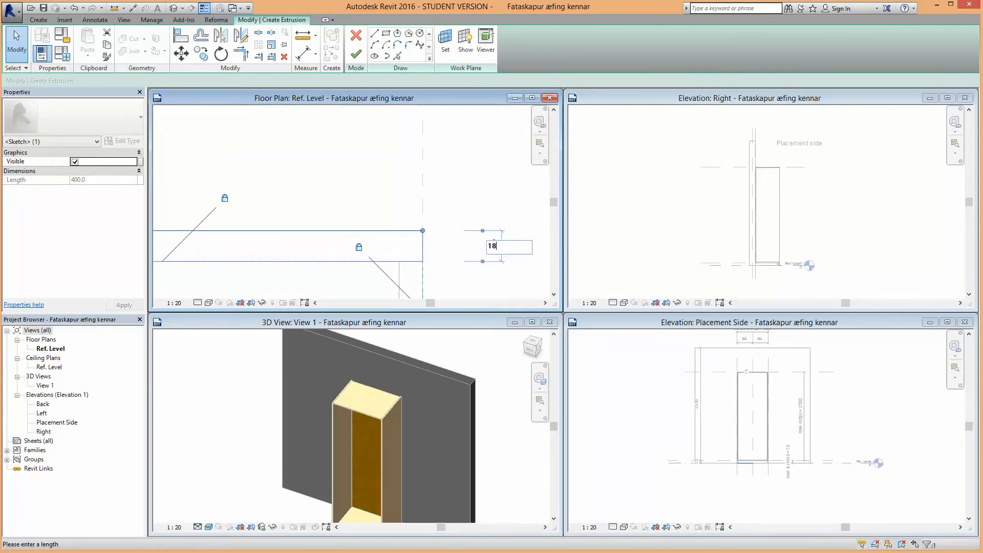
key("Return")
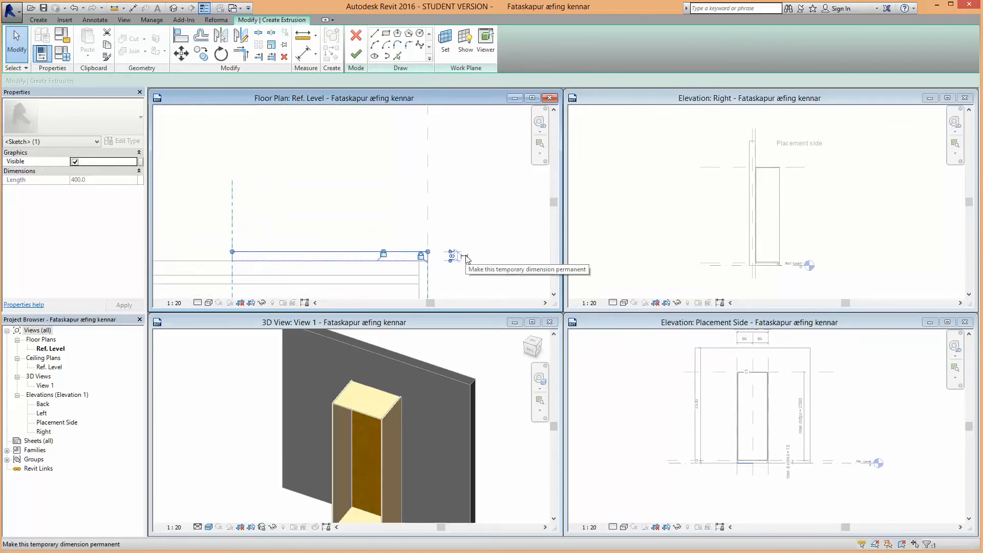
Step: Make the door's 18 mm thickness dimension permanent and lock it
left_click(466, 256)
scroll(490, 278, "down", 3)
middle_click_drag(489, 280, 370, 265)
scroll(352, 262, "up", 3)
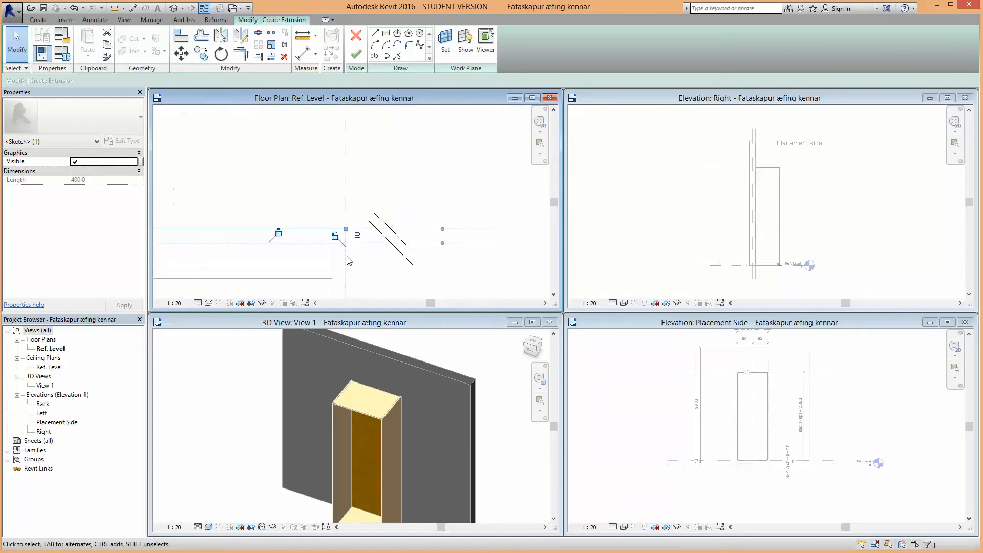
left_click(392, 264)
scroll(394, 263, "up", 5)
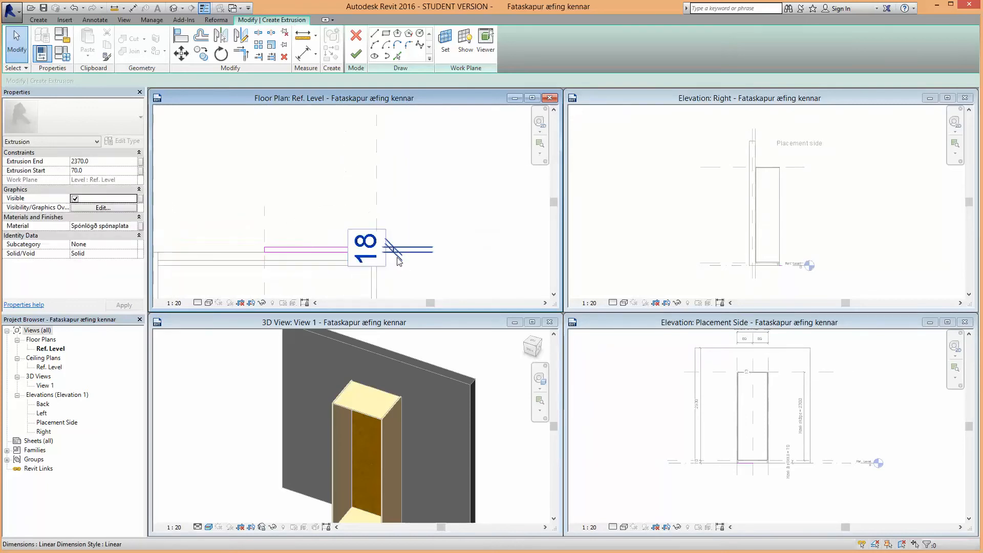
left_click(397, 255)
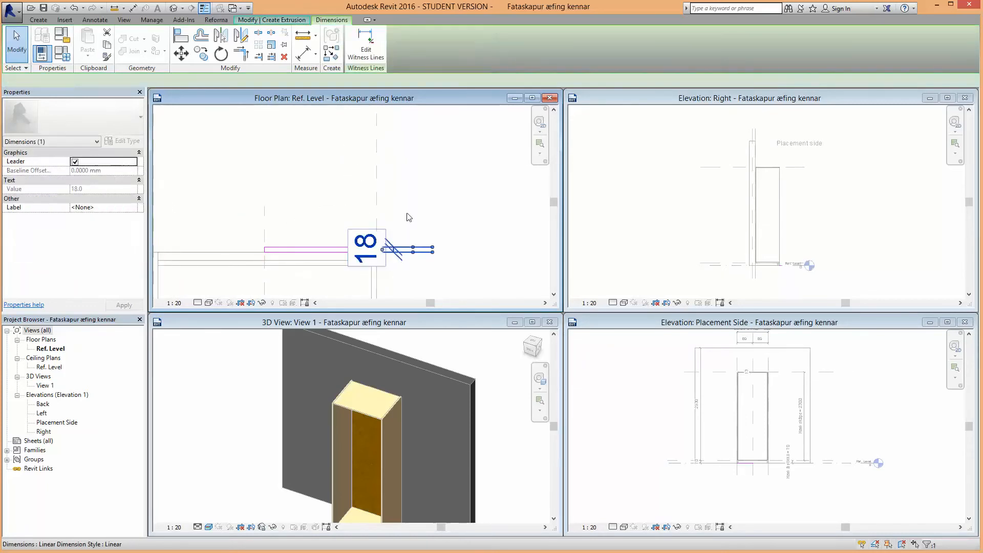
scroll(405, 220, "down", 2)
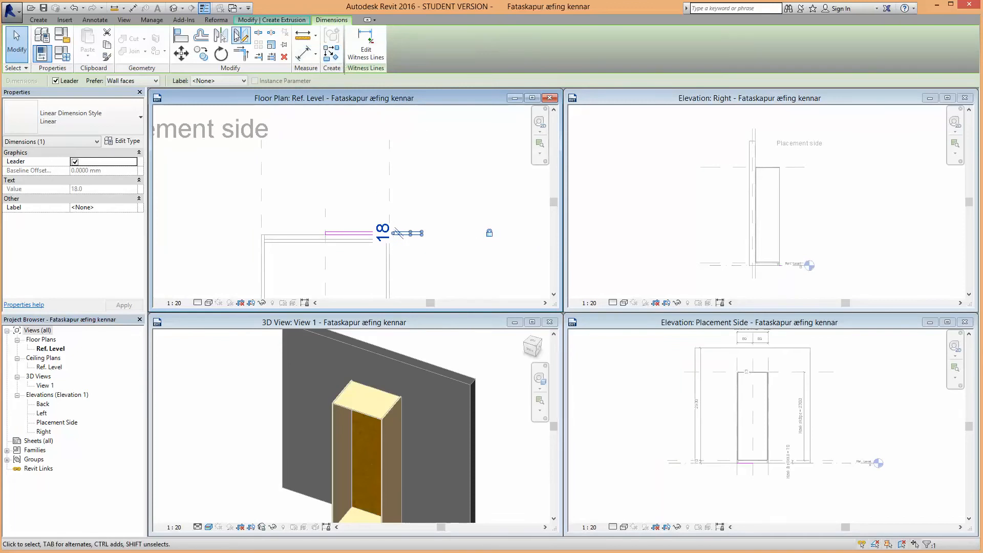
Step: Finish the door extrusion sketch and check the new door in the 3D view
left_click(275, 23)
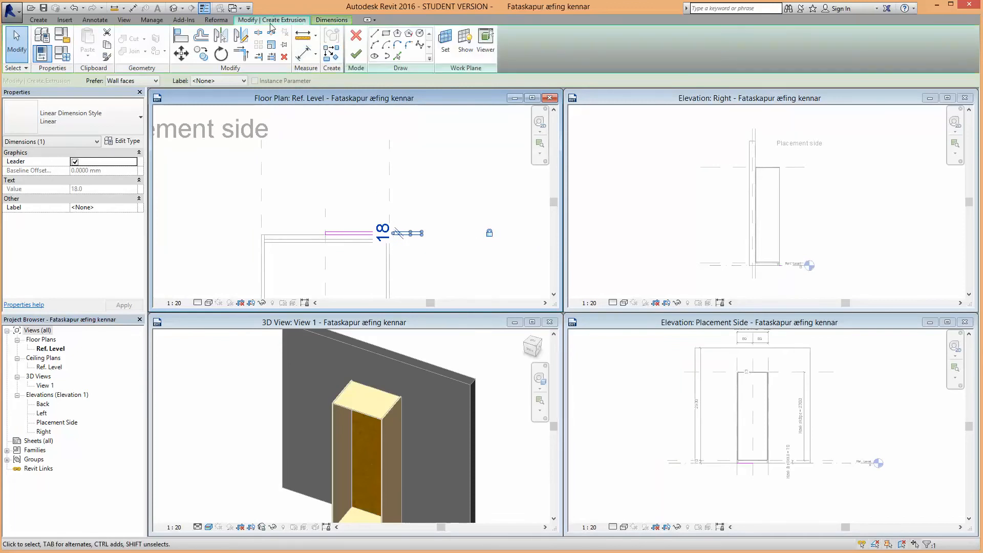
left_click(355, 54)
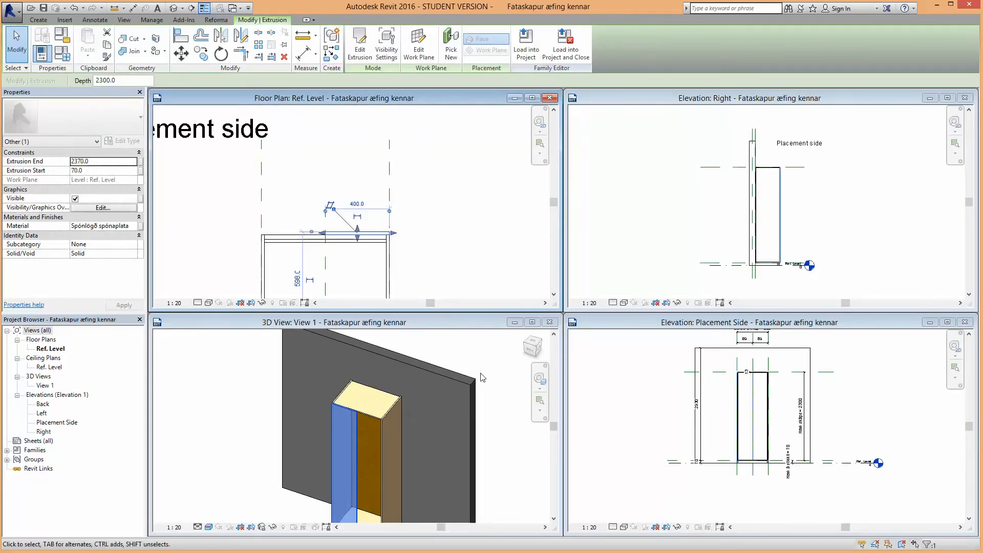
scroll(472, 380, "down", 4)
scroll(373, 430, "up", 3)
left_click(232, 417)
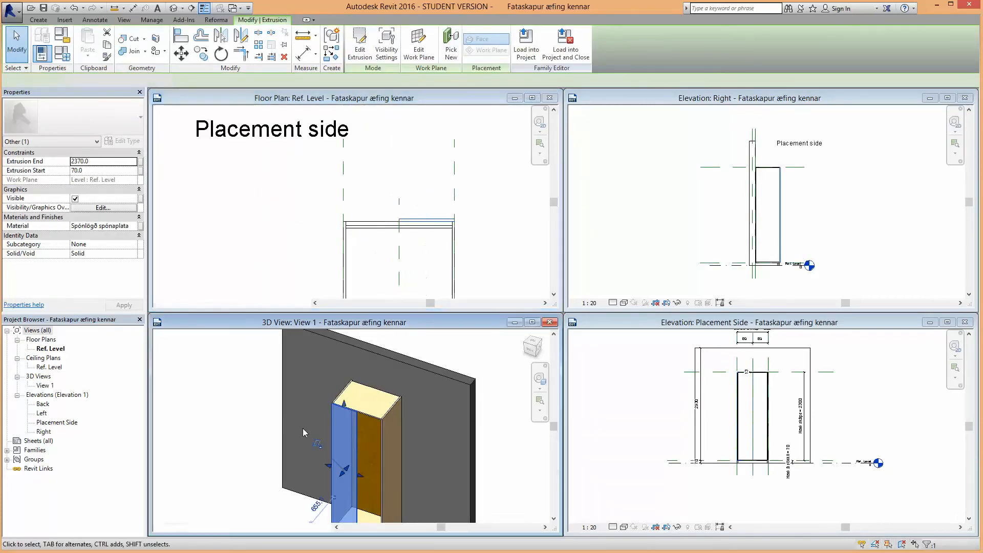
scroll(307, 427, "down", 4)
middle_click_drag(319, 424, 357, 493)
Step: In the Right elevation, align the door extrusion's lower end to the plinth-height reference plane and lock it
left_click(831, 216)
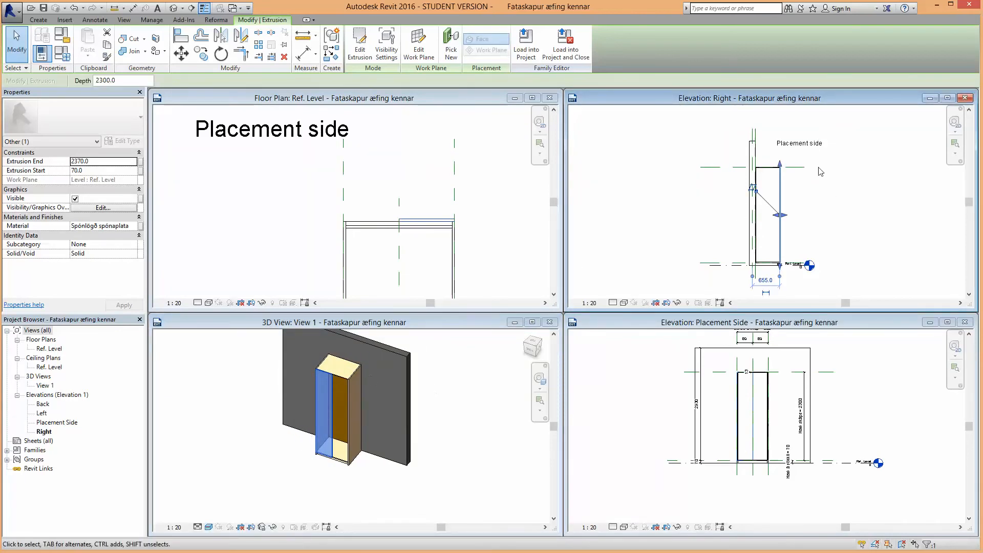
scroll(821, 172, "up", 1)
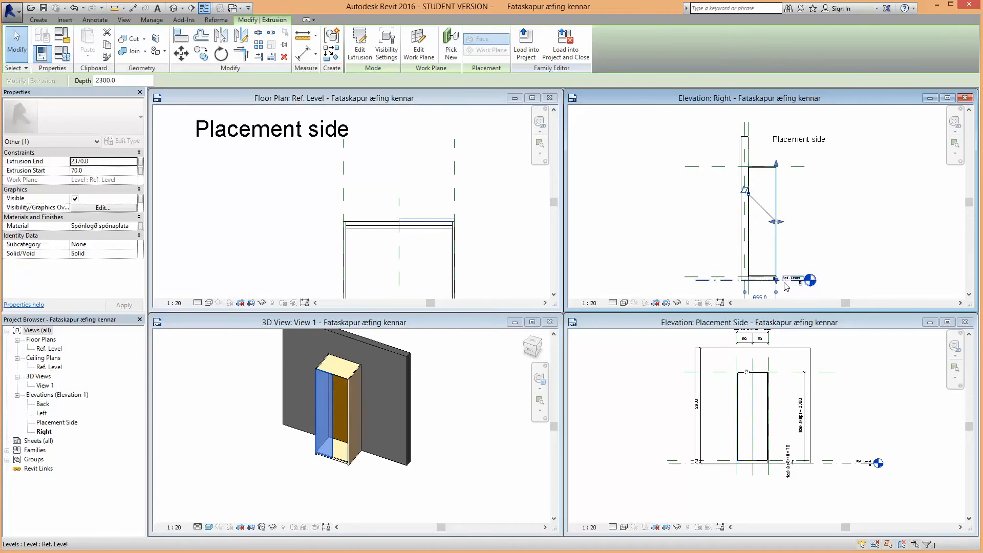
scroll(783, 271, "up", 6)
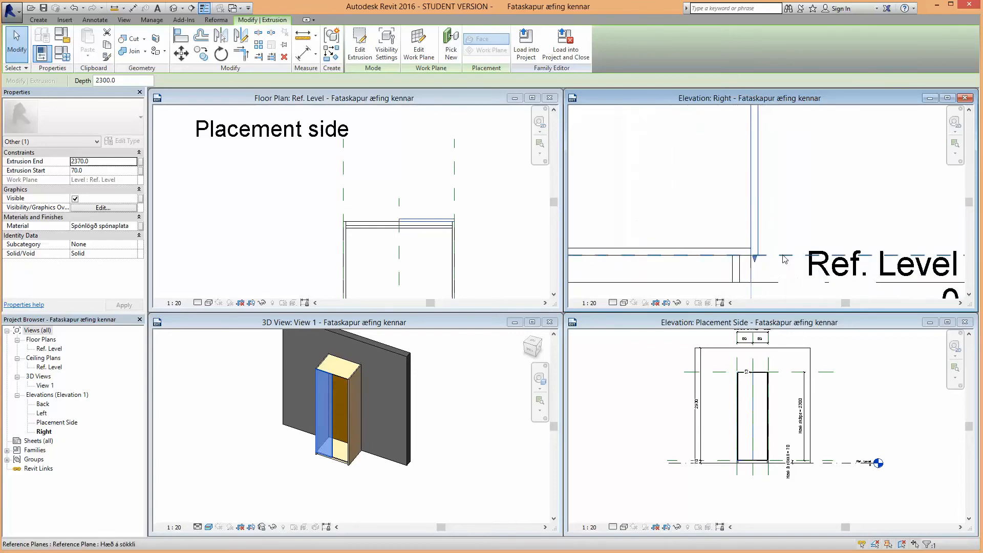
scroll(783, 258, "down", 2)
scroll(747, 276, "up", 4)
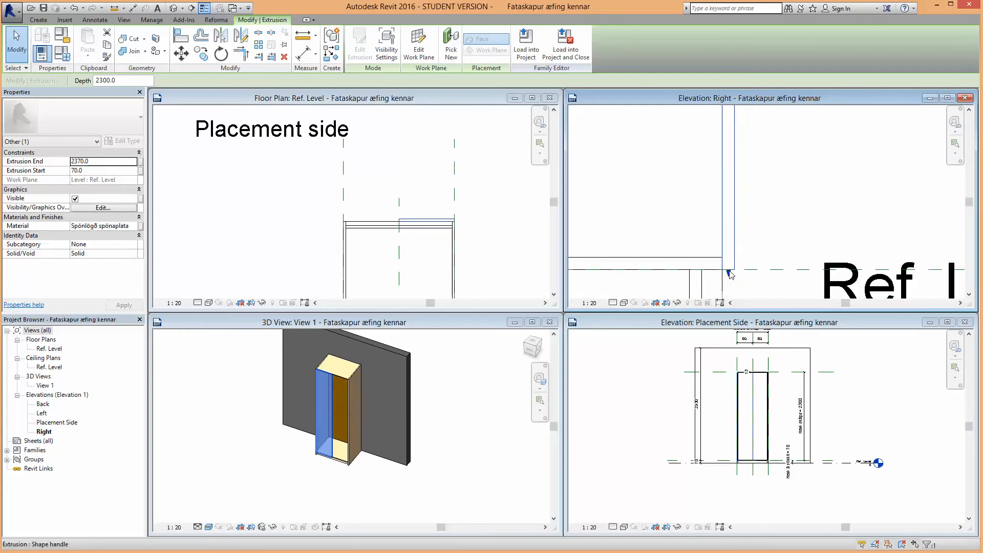
left_click_drag(729, 273, 730, 271)
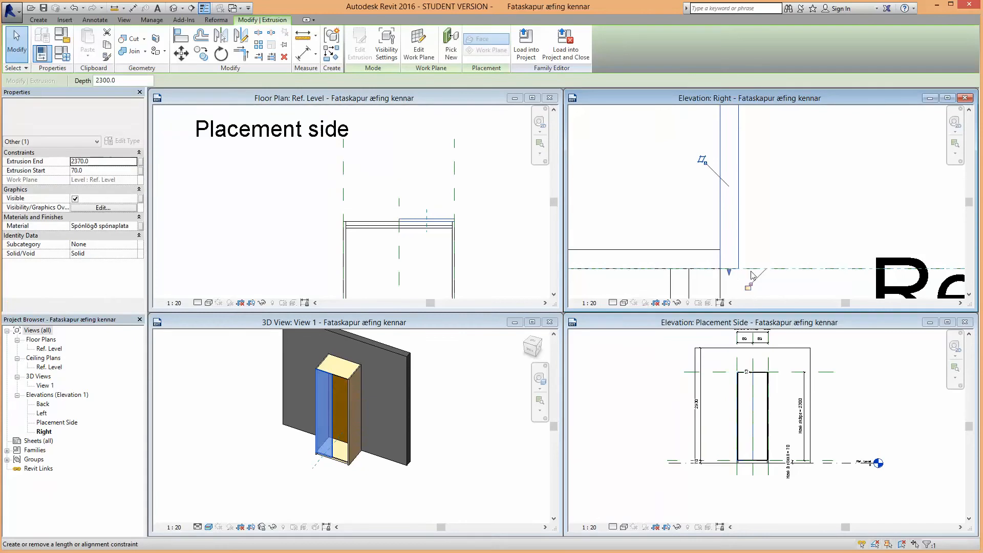
Step: In the Right elevation, align the door extrusion's upper end to the cabinet-height reference plane and lock it
scroll(754, 235, "down", 7)
middle_click_drag(757, 165, 729, 299)
middle_click_drag(743, 124, 729, 195)
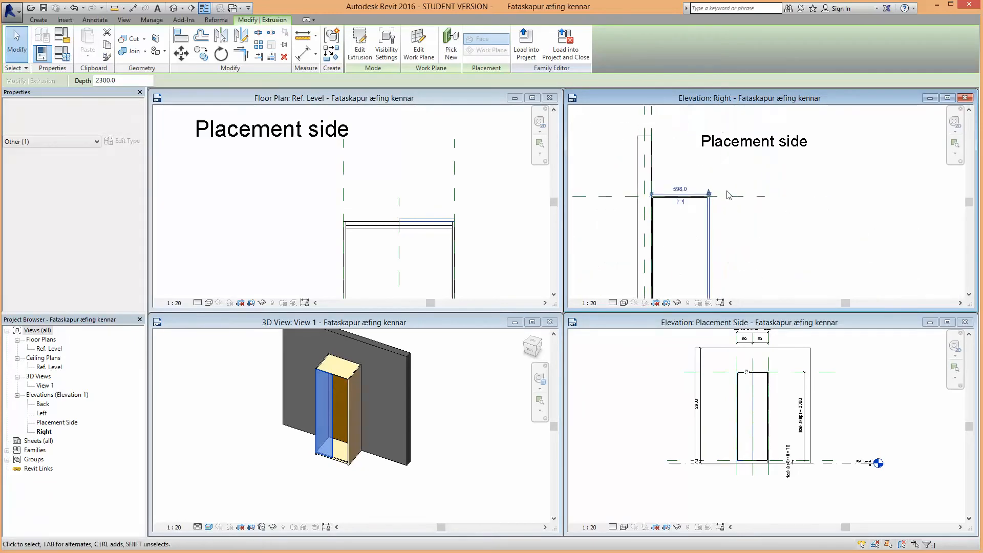
scroll(729, 195, "up", 4)
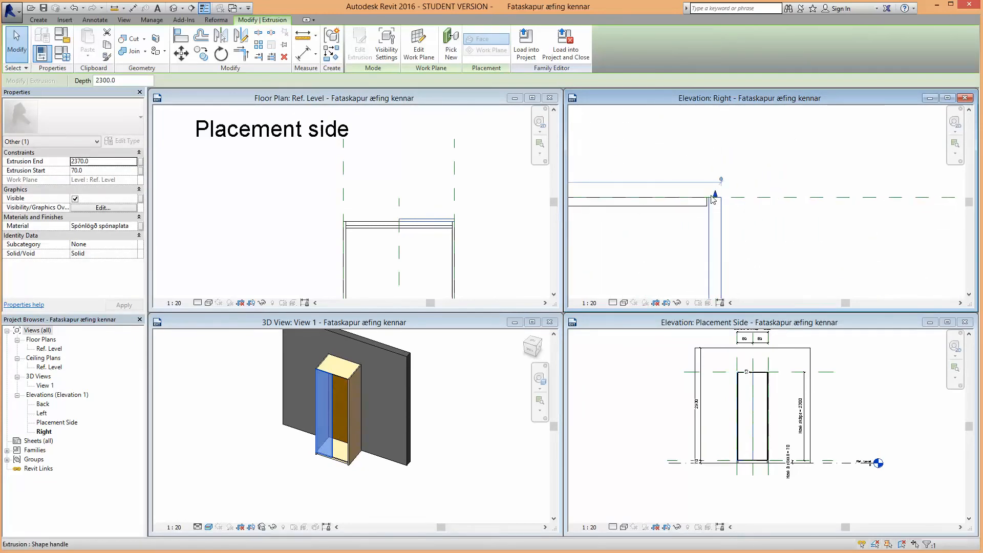
left_click_drag(716, 197, 717, 202)
left_click(784, 186)
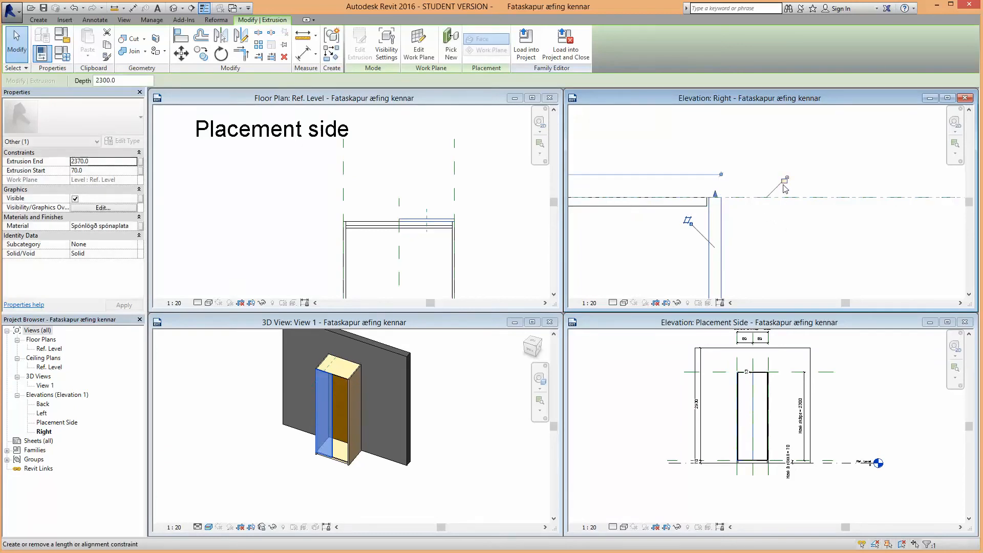
scroll(776, 207, "down", 2)
scroll(779, 219, "down", 3)
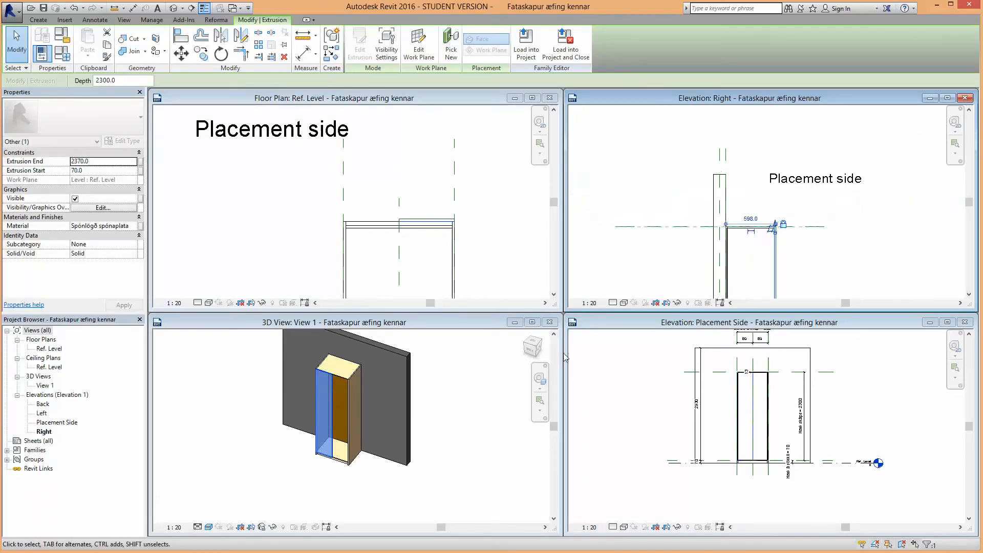
Step: In the Ref. Level floor plan, mirror the door extrusion about the cabinet's centre reference plane to make the second door
left_click(494, 427)
left_click(485, 253)
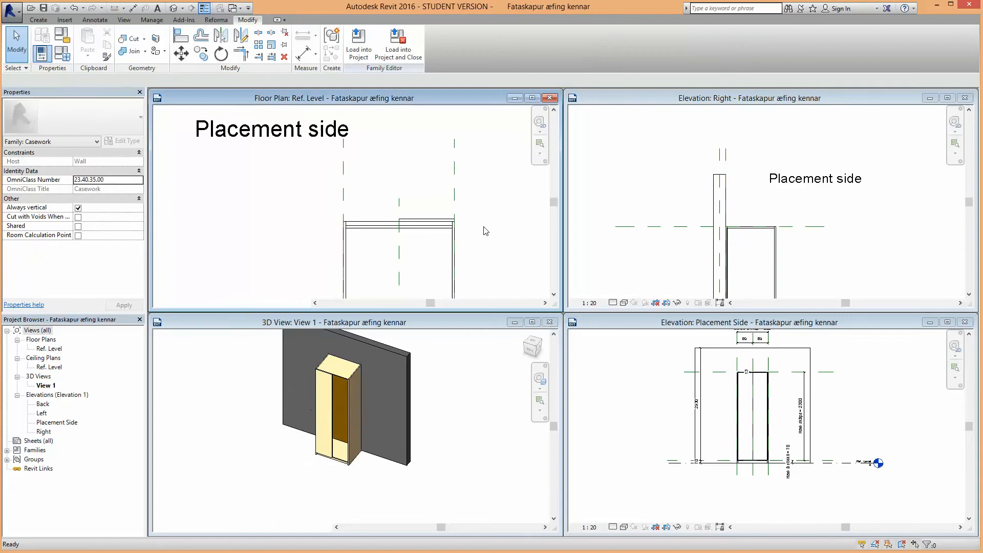
scroll(478, 237, "down", 4)
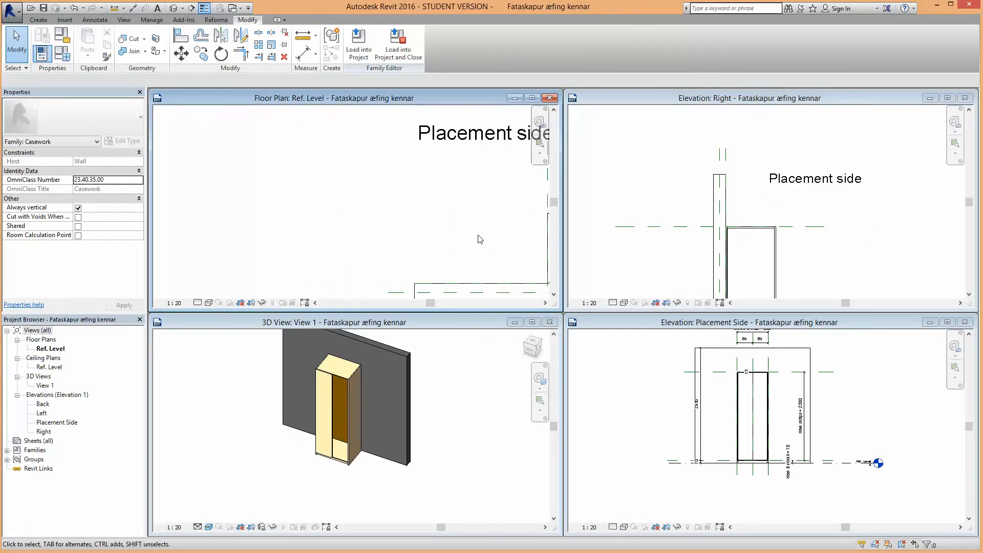
middle_click_drag(479, 236, 349, 227)
scroll(384, 238, "up", 8)
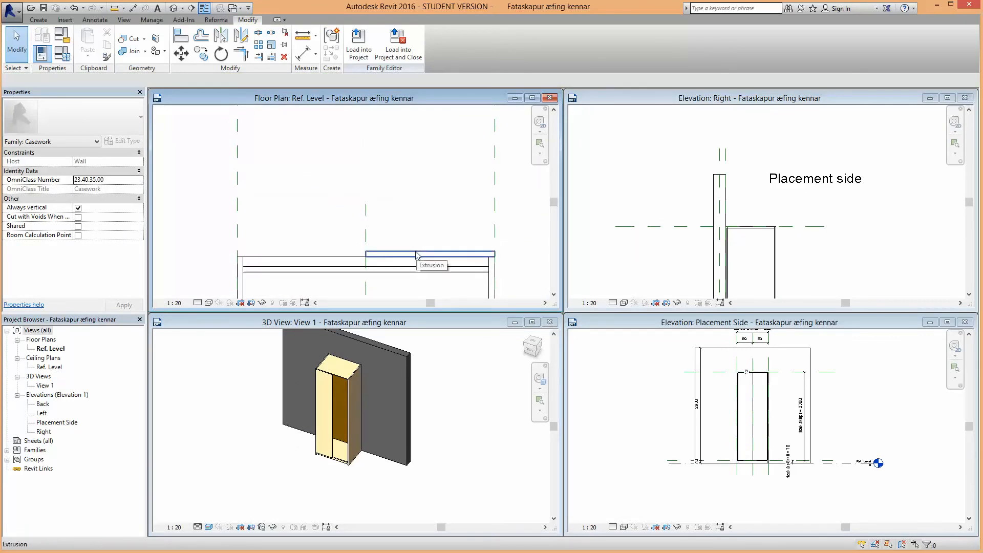
left_click(394, 255)
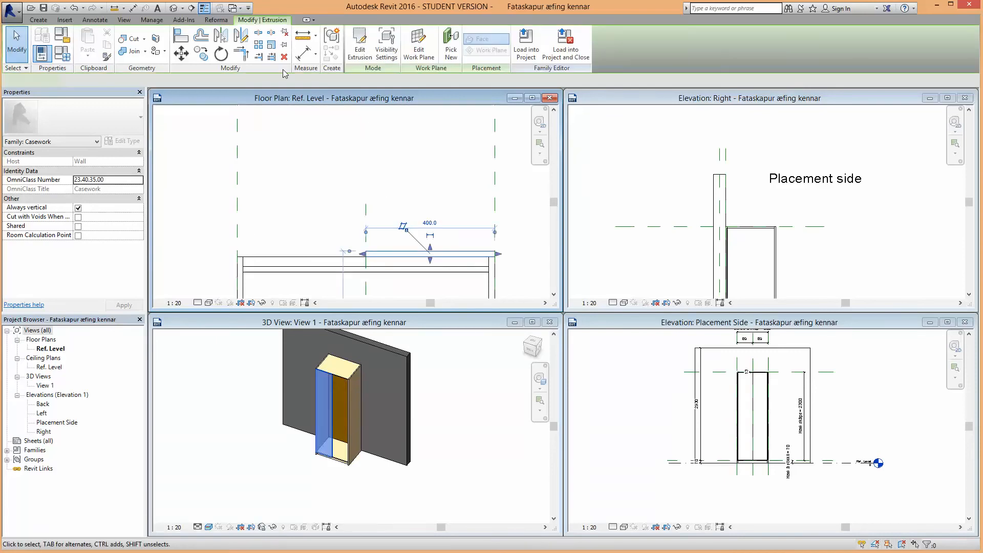
left_click(221, 39)
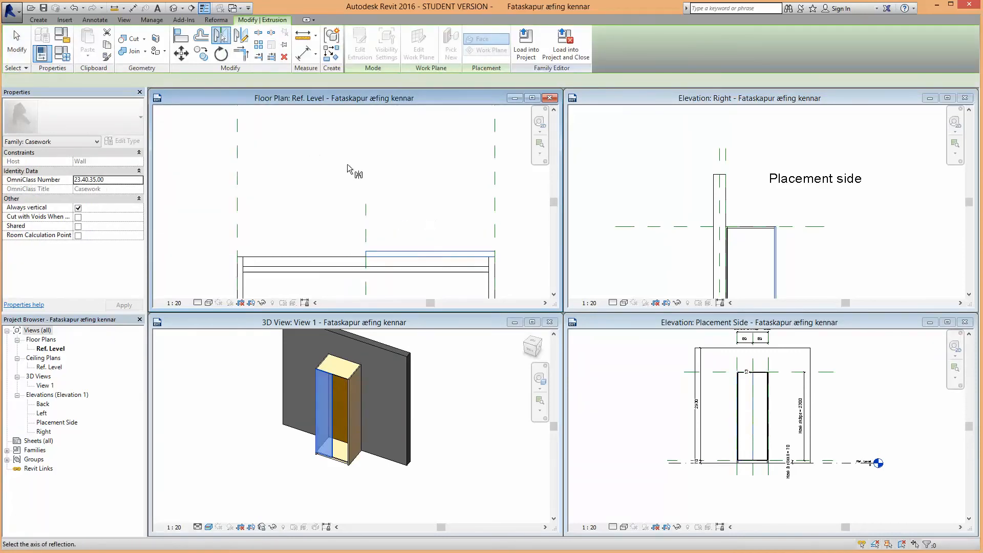
left_click(391, 227)
Step: Align the mirrored door's inner end to the centre reference plane in the floor plan and lock it
scroll(238, 261, "up", 3)
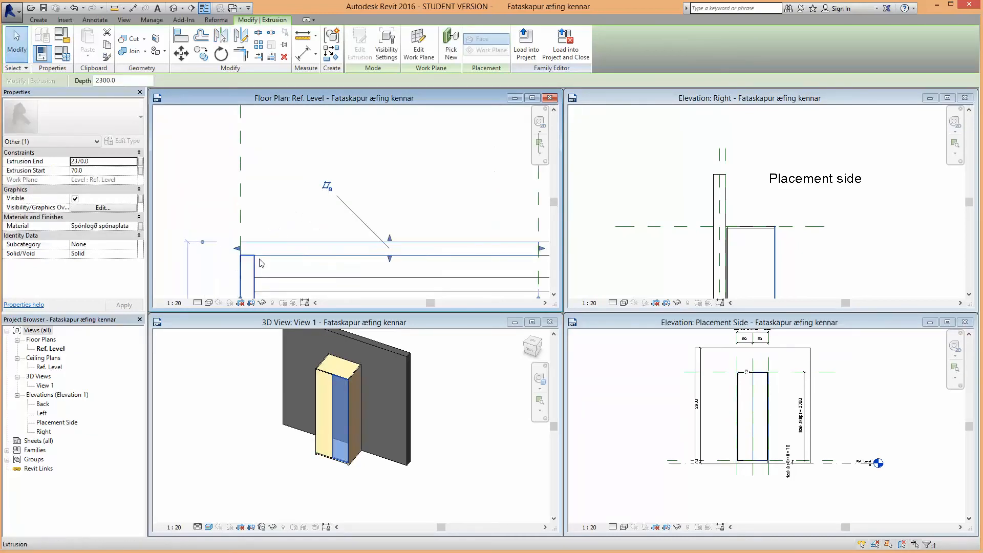
scroll(270, 264, "down", 3)
scroll(463, 250, "up", 7)
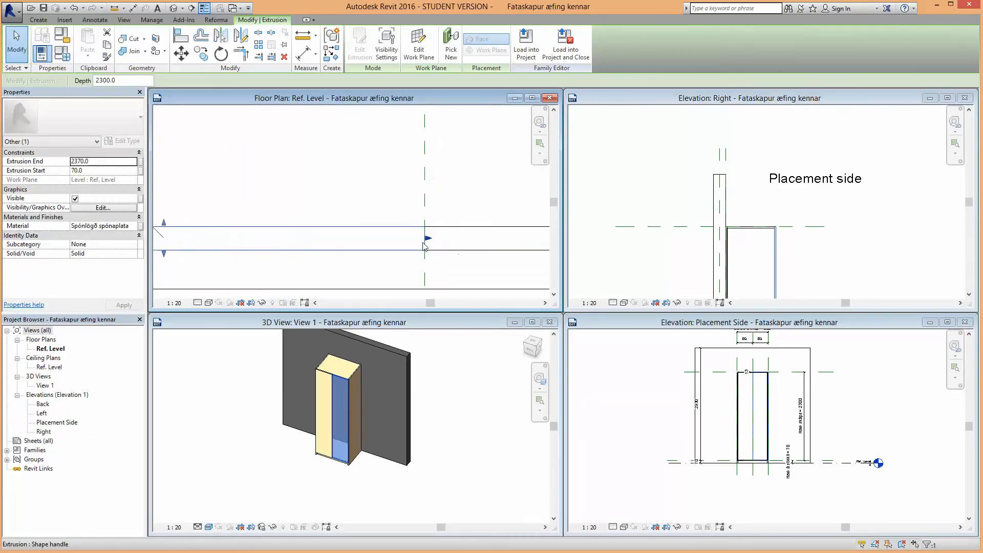
mouse_move(428, 238)
left_mouse_down()
mouse_move(408, 234)
mouse_move(425, 249)
left_mouse_up()
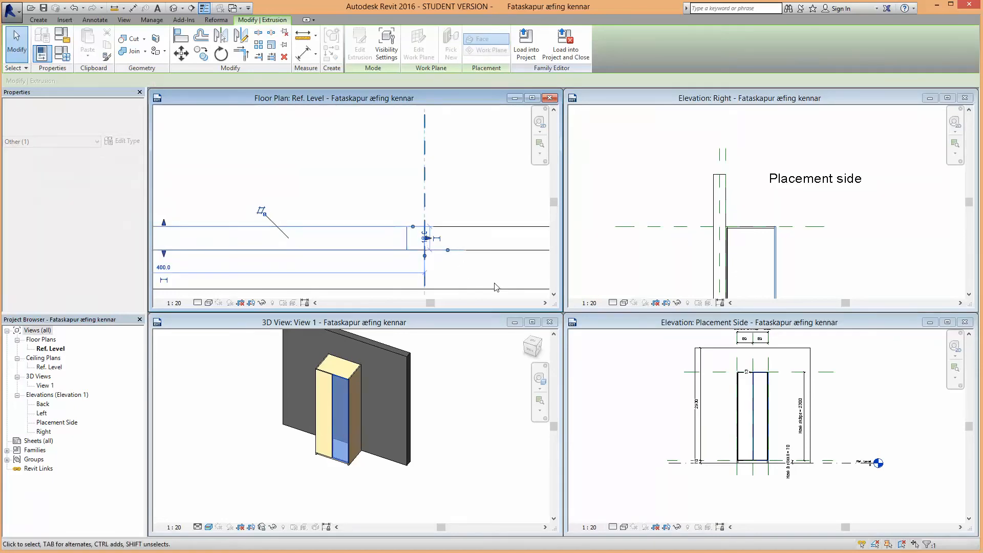
left_click(441, 224)
scroll(384, 256, "down", 4)
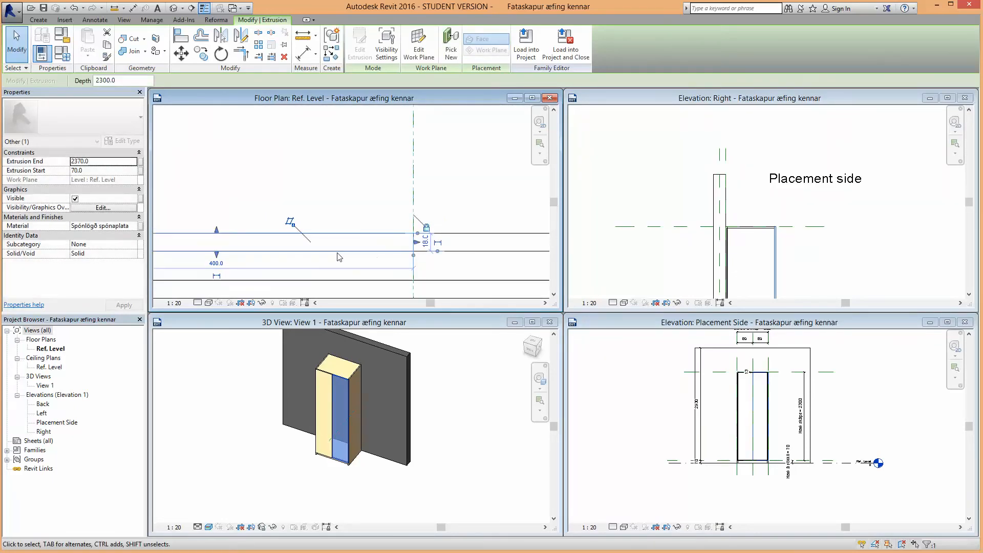
Step: Align the mirrored door's outer end to the cabinet's side reference plane in the floor plan and lock it
middle_click_drag(374, 249, 543, 245)
scroll(389, 238, "up", 3)
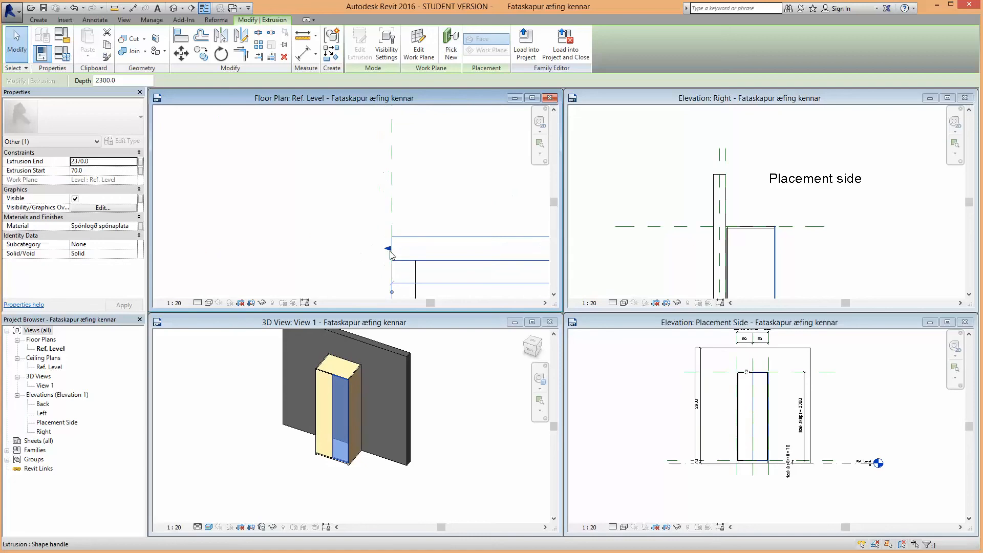
left_click_drag(384, 247, 393, 259)
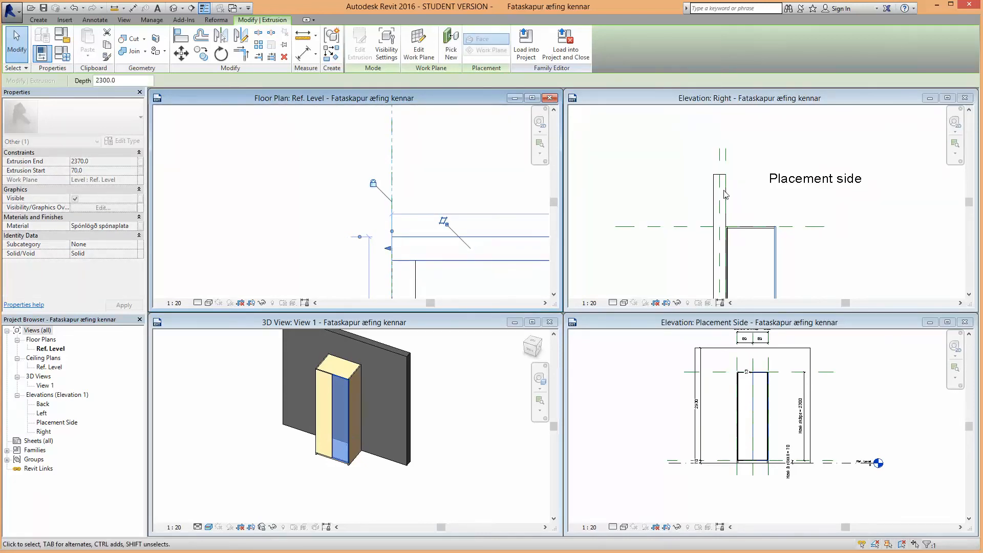
Step: In the Right elevation, align the mirrored door's upper end to the cabinet-height reference plane and lock it
left_click(819, 205)
scroll(868, 242, "down", 2)
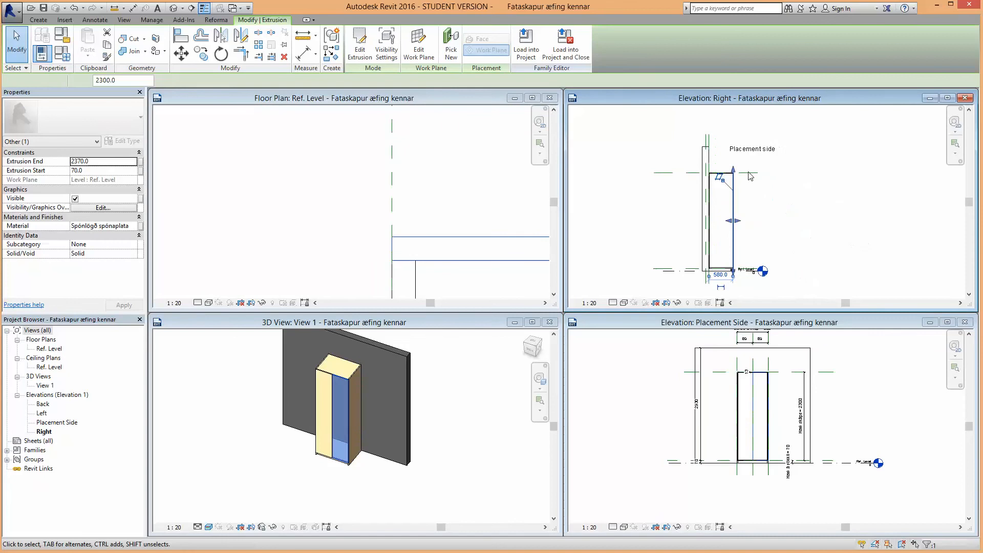
scroll(816, 225, "up", 5)
scroll(691, 187, "up", 1)
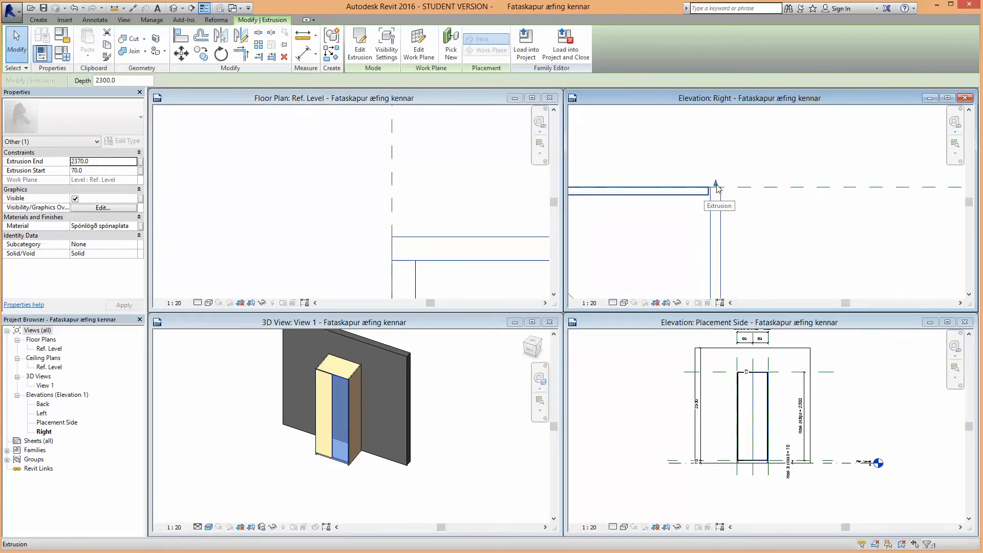
left_click_drag(718, 186, 719, 188)
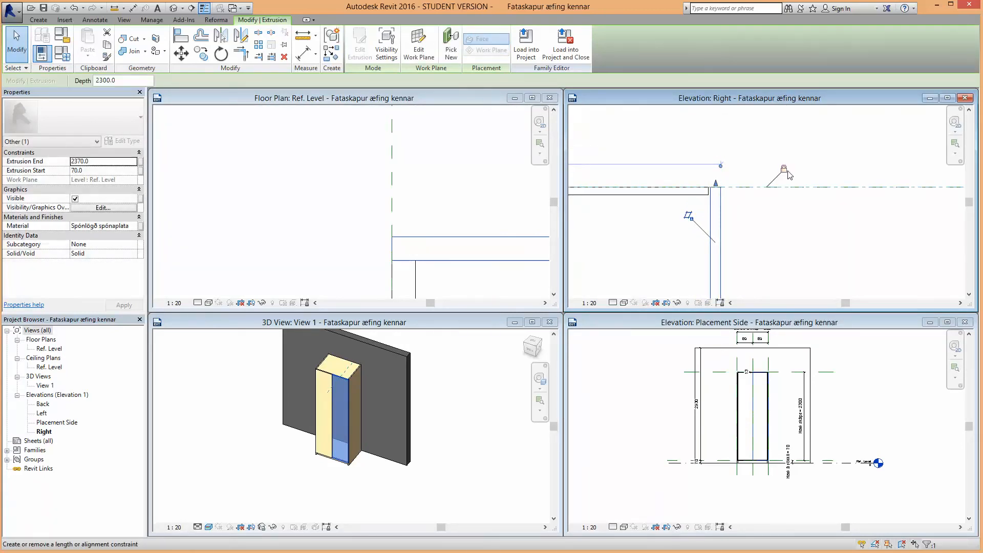
Step: Align the mirrored door's lower end to the plinth-height reference plane in the Right elevation and lock it
scroll(781, 189, "down", 7)
middle_click_drag(827, 246, 757, 101)
scroll(746, 186, "up", 2)
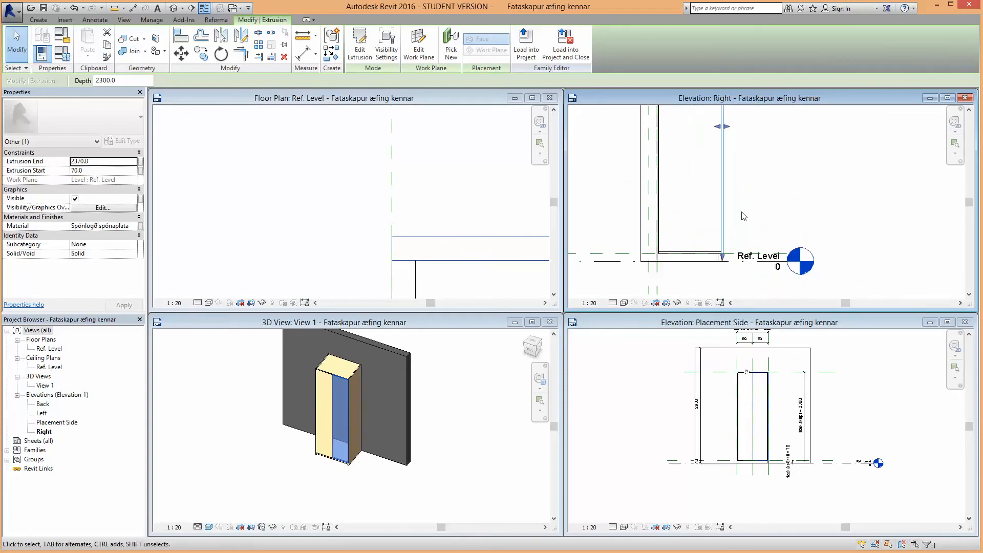
scroll(729, 253, "up", 5)
left_click_drag(693, 232, 694, 246)
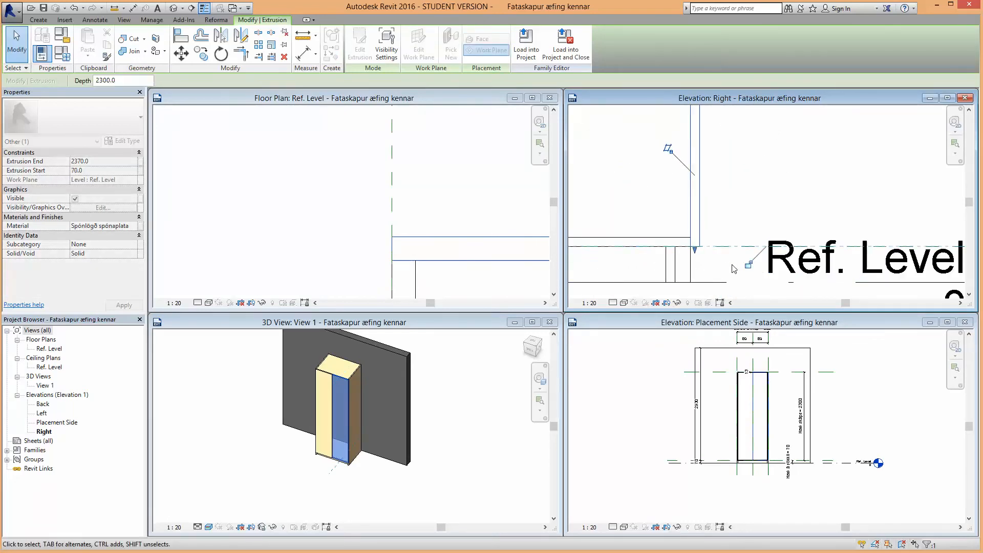
left_click(748, 264)
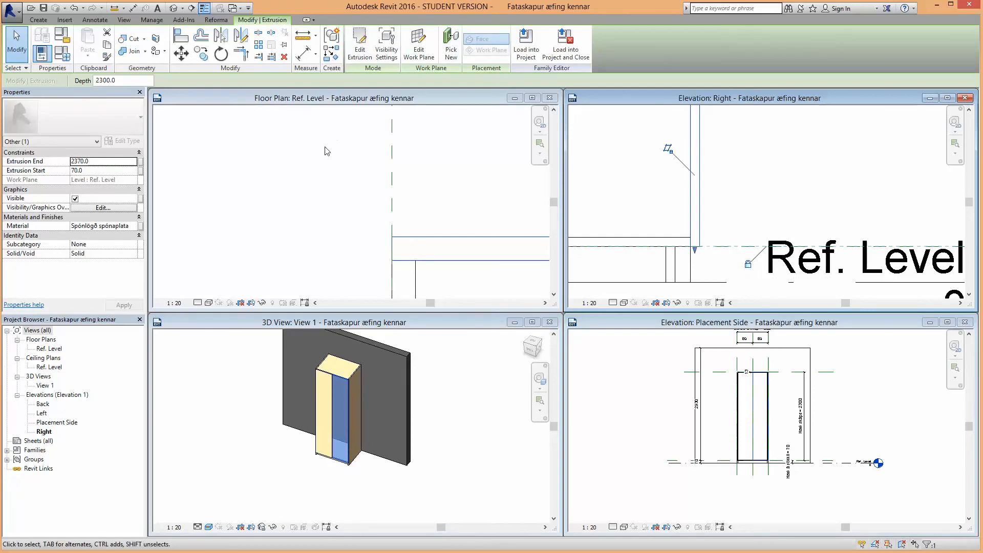
Step: Clear the selection and examine the complete cabinet with both doors in the floor plan and the Right elevation
left_click(323, 208)
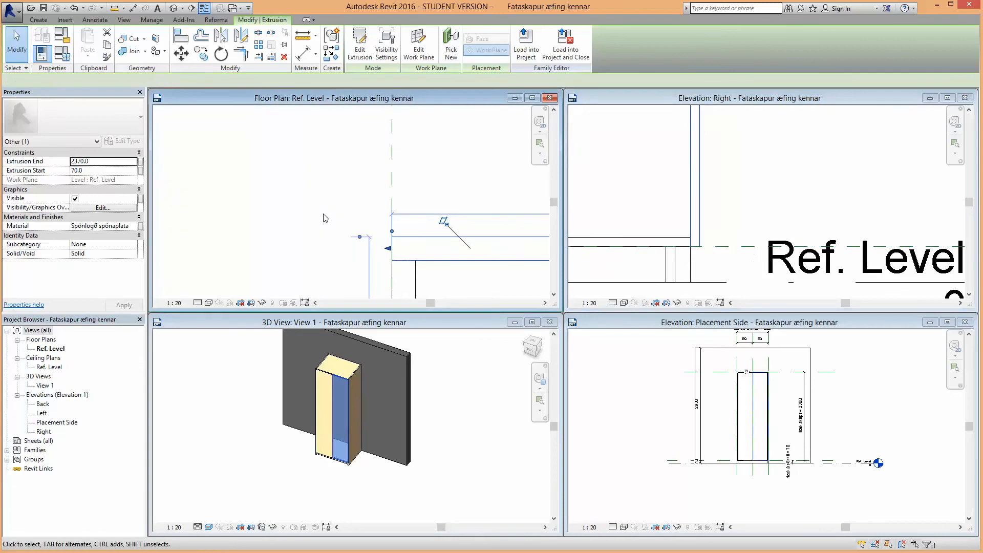
scroll(317, 216, "down", 4)
scroll(317, 224, "down", 2)
left_click(307, 227)
scroll(305, 229, "down", 4)
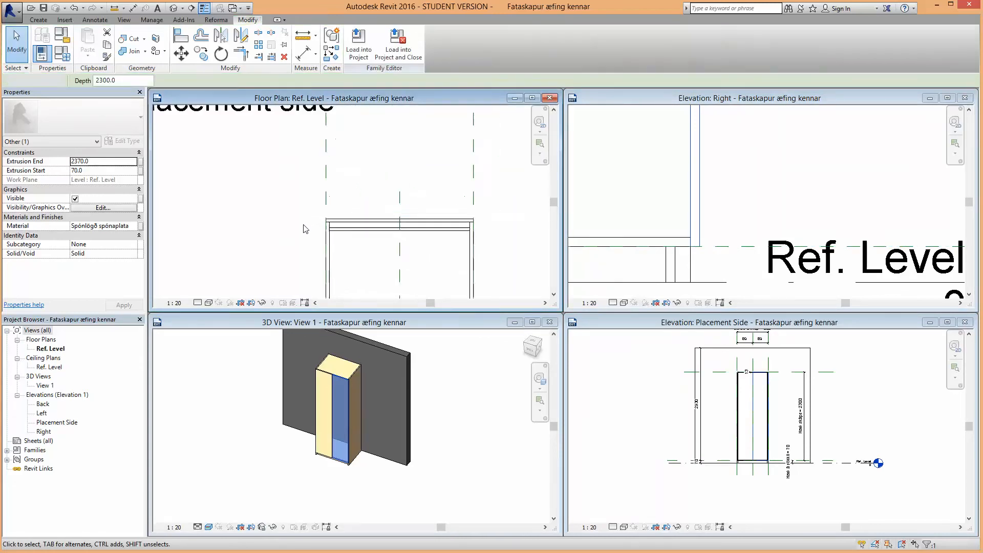
middle_click_drag(299, 239, 351, 226)
left_click(789, 209)
scroll(789, 209, "down", 6)
middle_click_drag(794, 179, 788, 237)
scroll(800, 205, "down", 2)
scroll(794, 258, "down", 1)
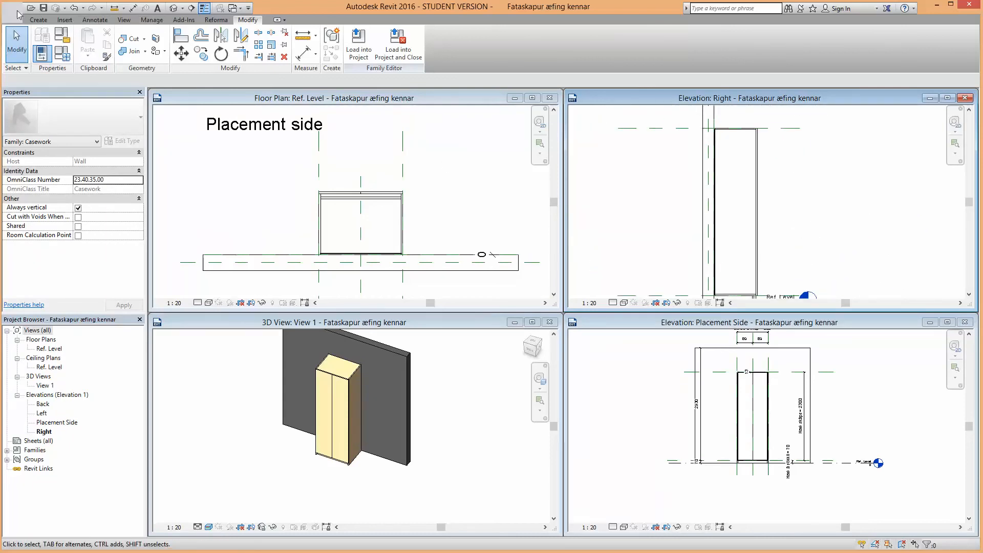
Step: Apply the family type Fataskápur 600x2300 to test the doors at the narrower cabinet width
left_click(63, 53)
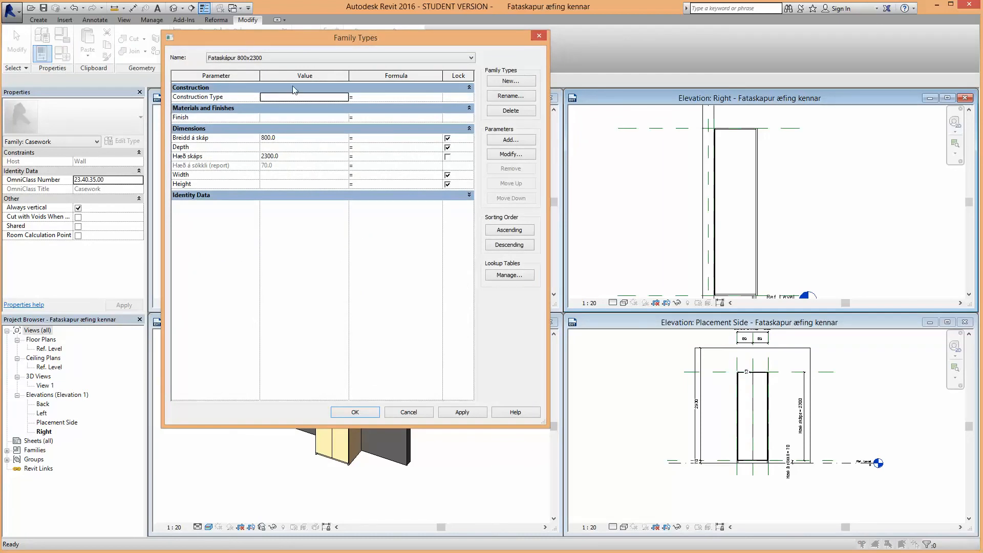
left_click(285, 57)
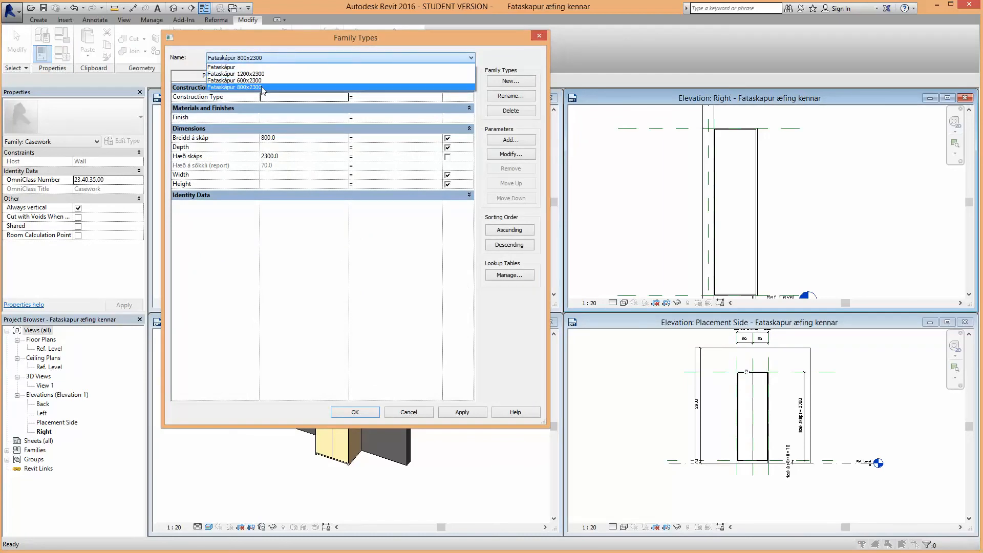
left_click(251, 80)
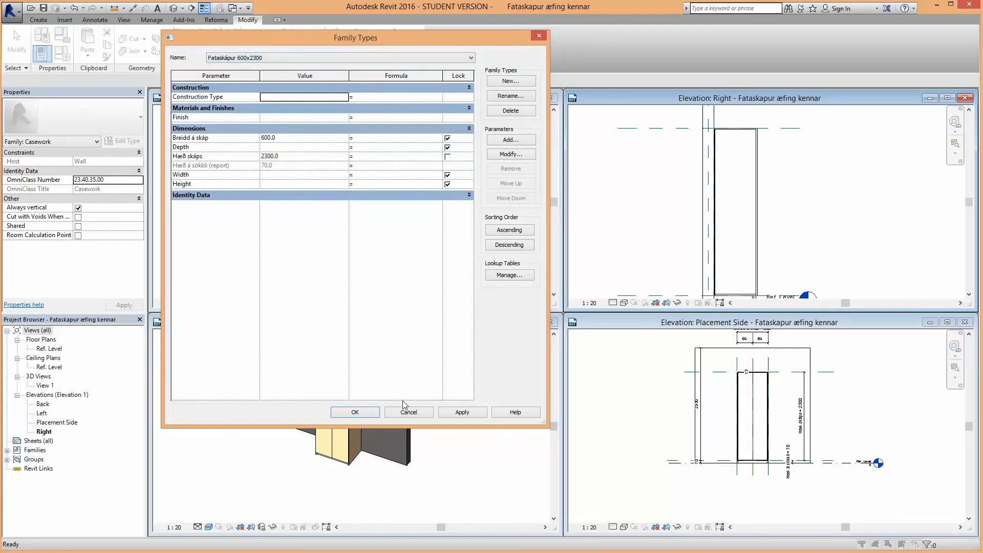
left_click_drag(402, 37, 206, 0)
left_click(274, 330)
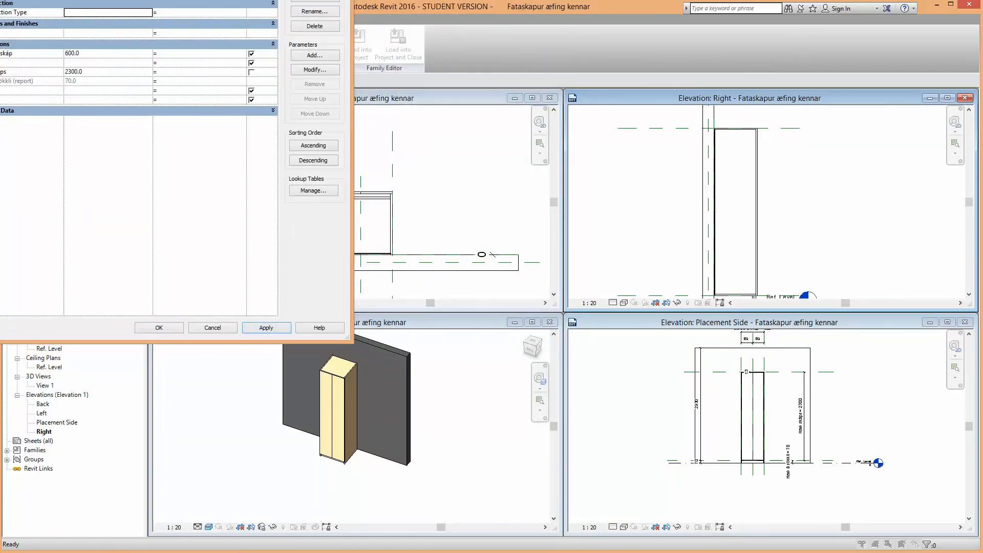
Step: Apply the family type Fataskápur 1200x2300 to test the doors at the wider cabinet width, and close the family types dialog
left_click_drag(177, 0, 832, 92)
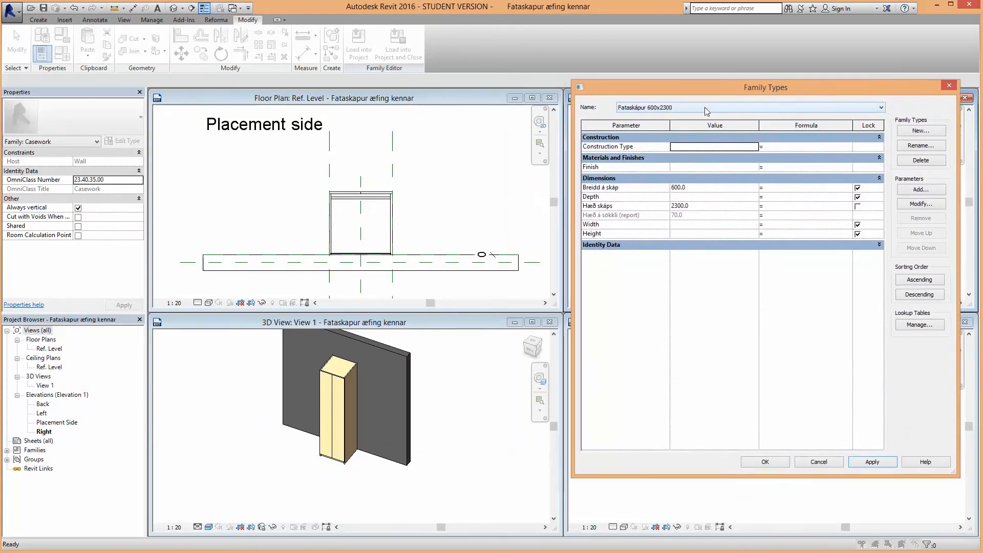
left_click(707, 109)
left_click(678, 131)
left_click(683, 106)
left_click(677, 124)
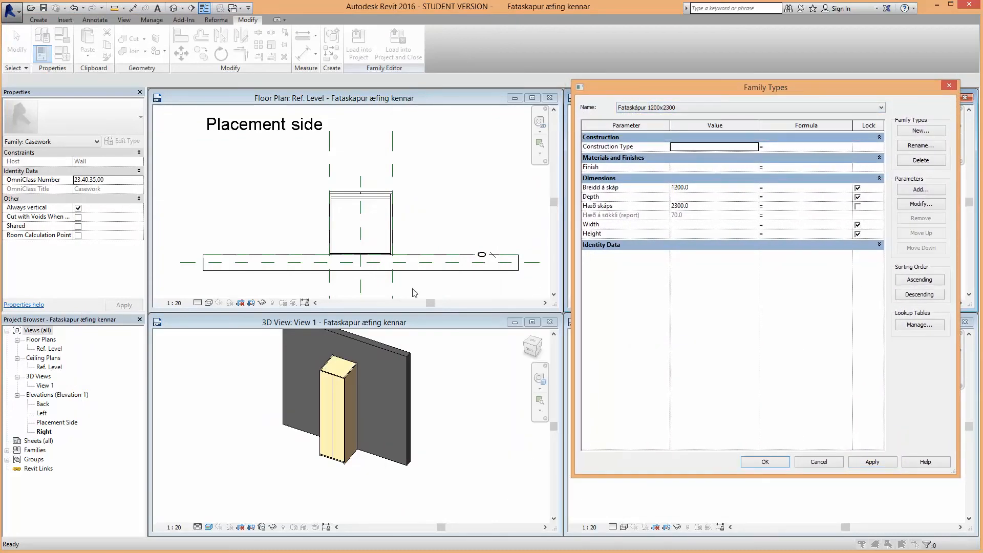
left_click(872, 462)
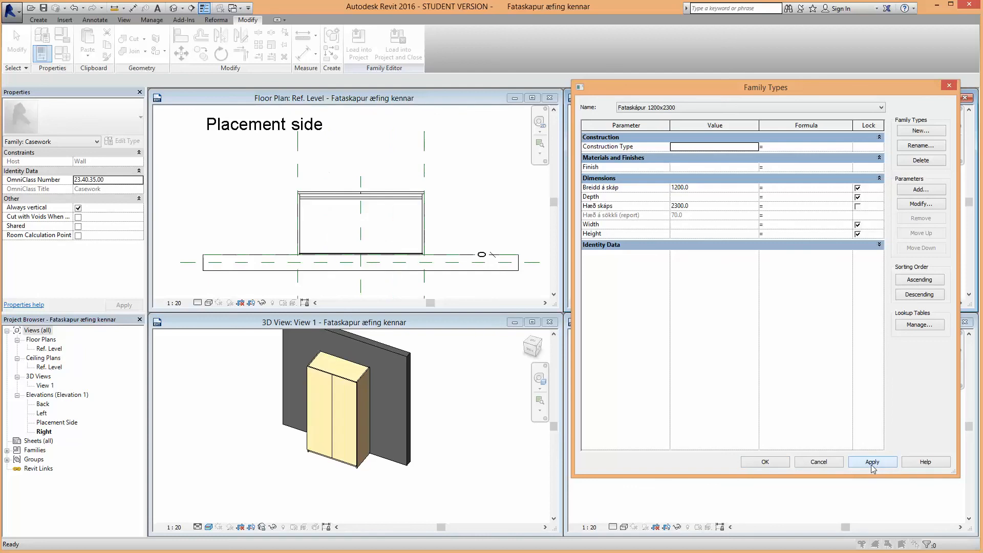
left_click(768, 462)
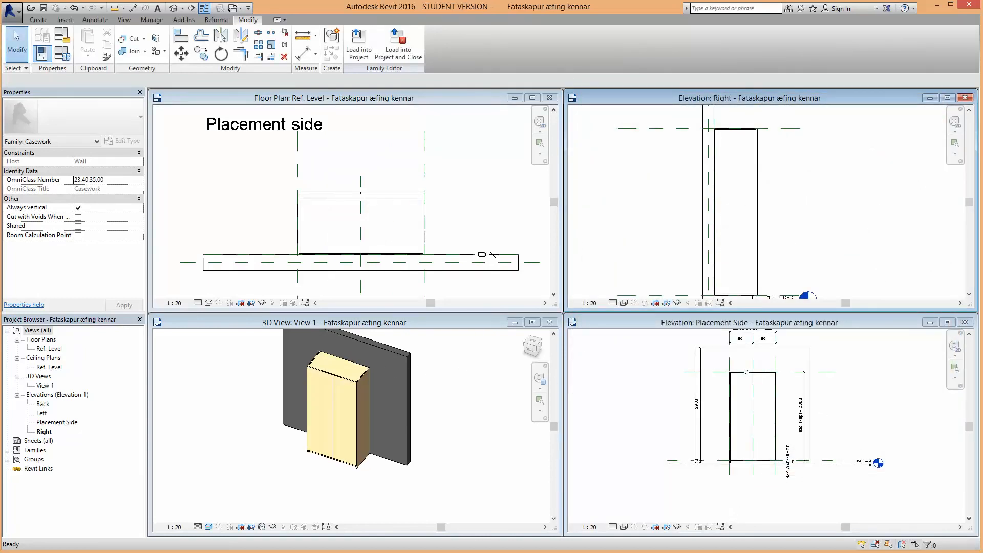